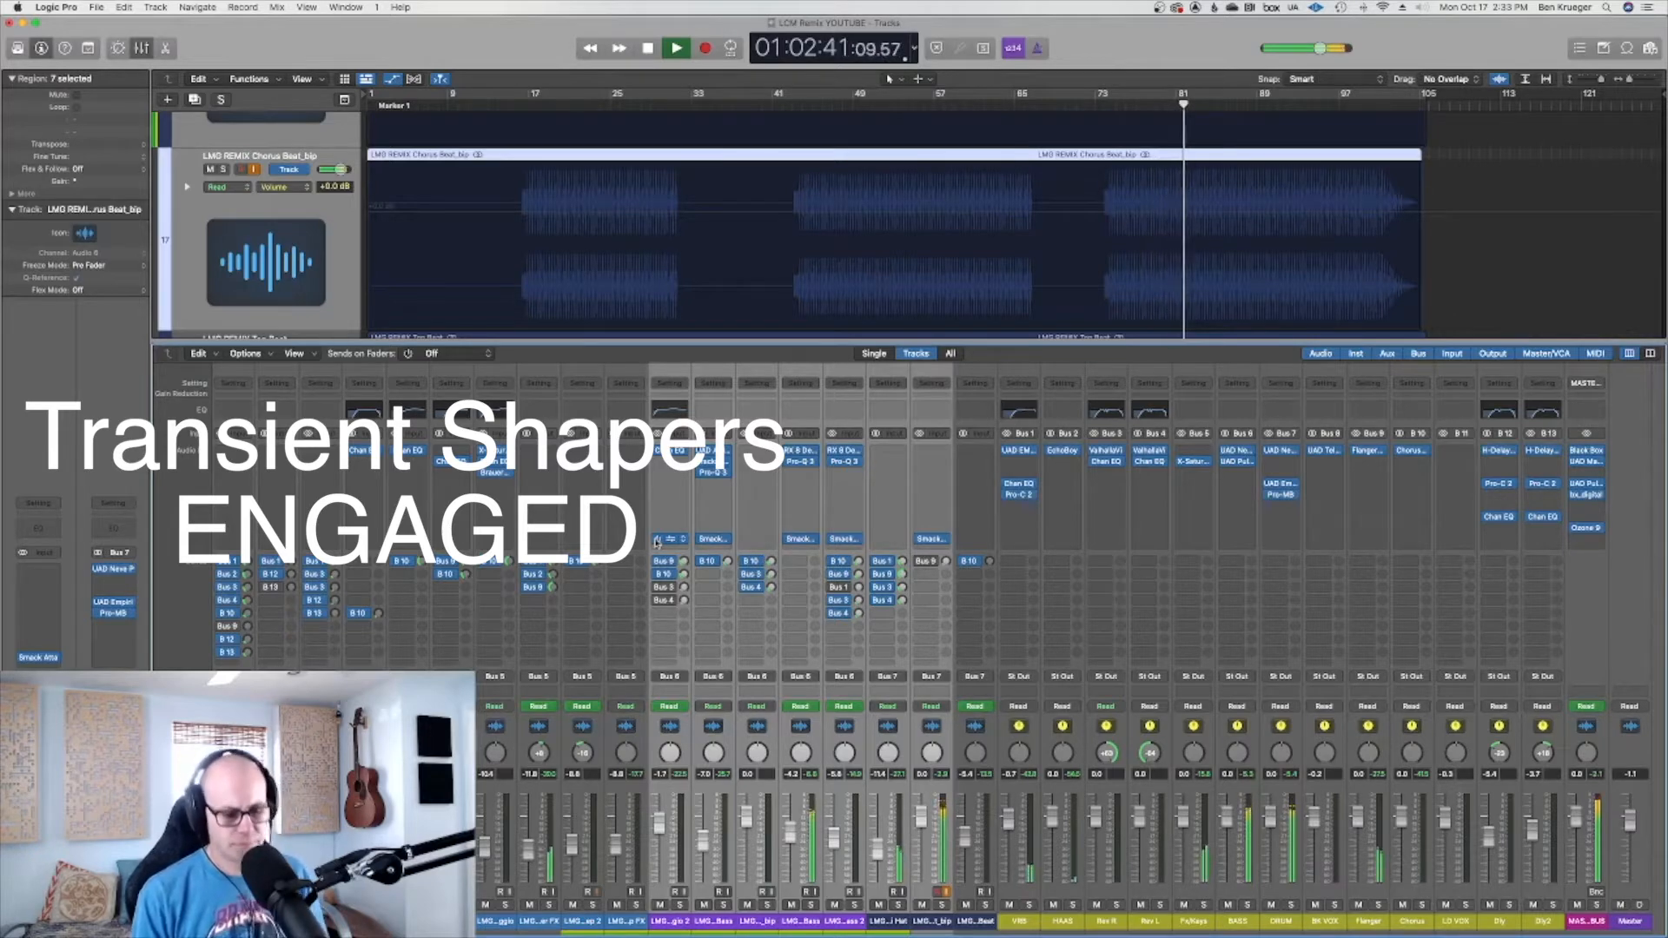
# Stop playback, solo the LMG REMIX Chorus Beat_bip track and open its Smack Attack plug-in
pyautogui.press('space')
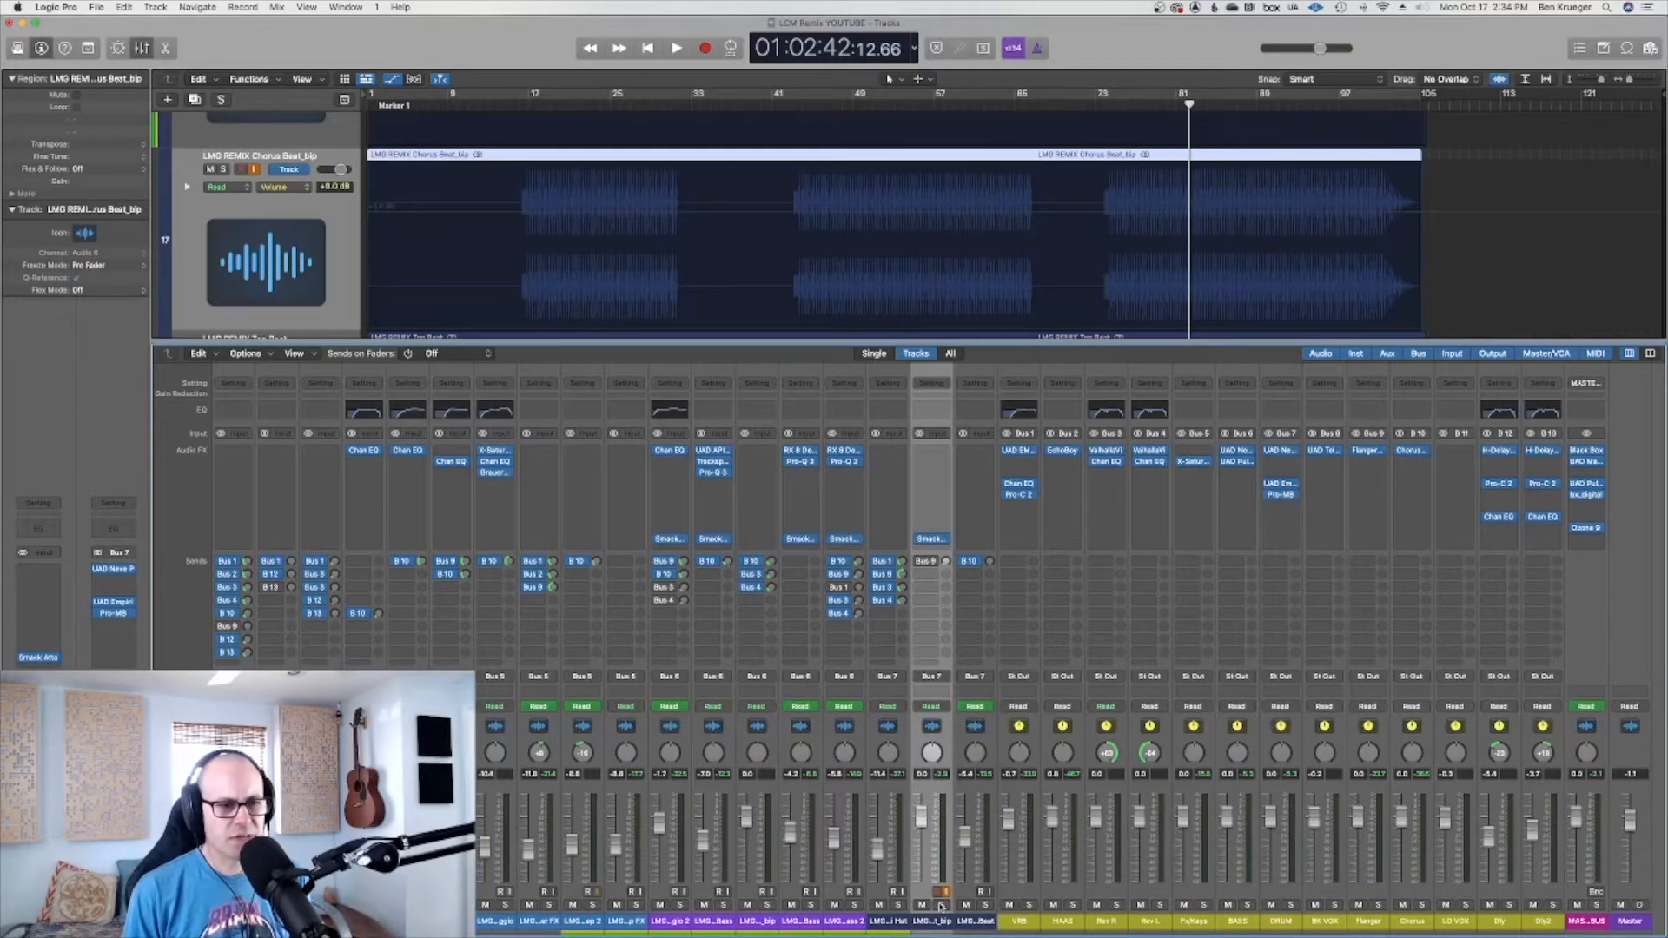
pyautogui.click(941, 905)
pyautogui.click(932, 540)
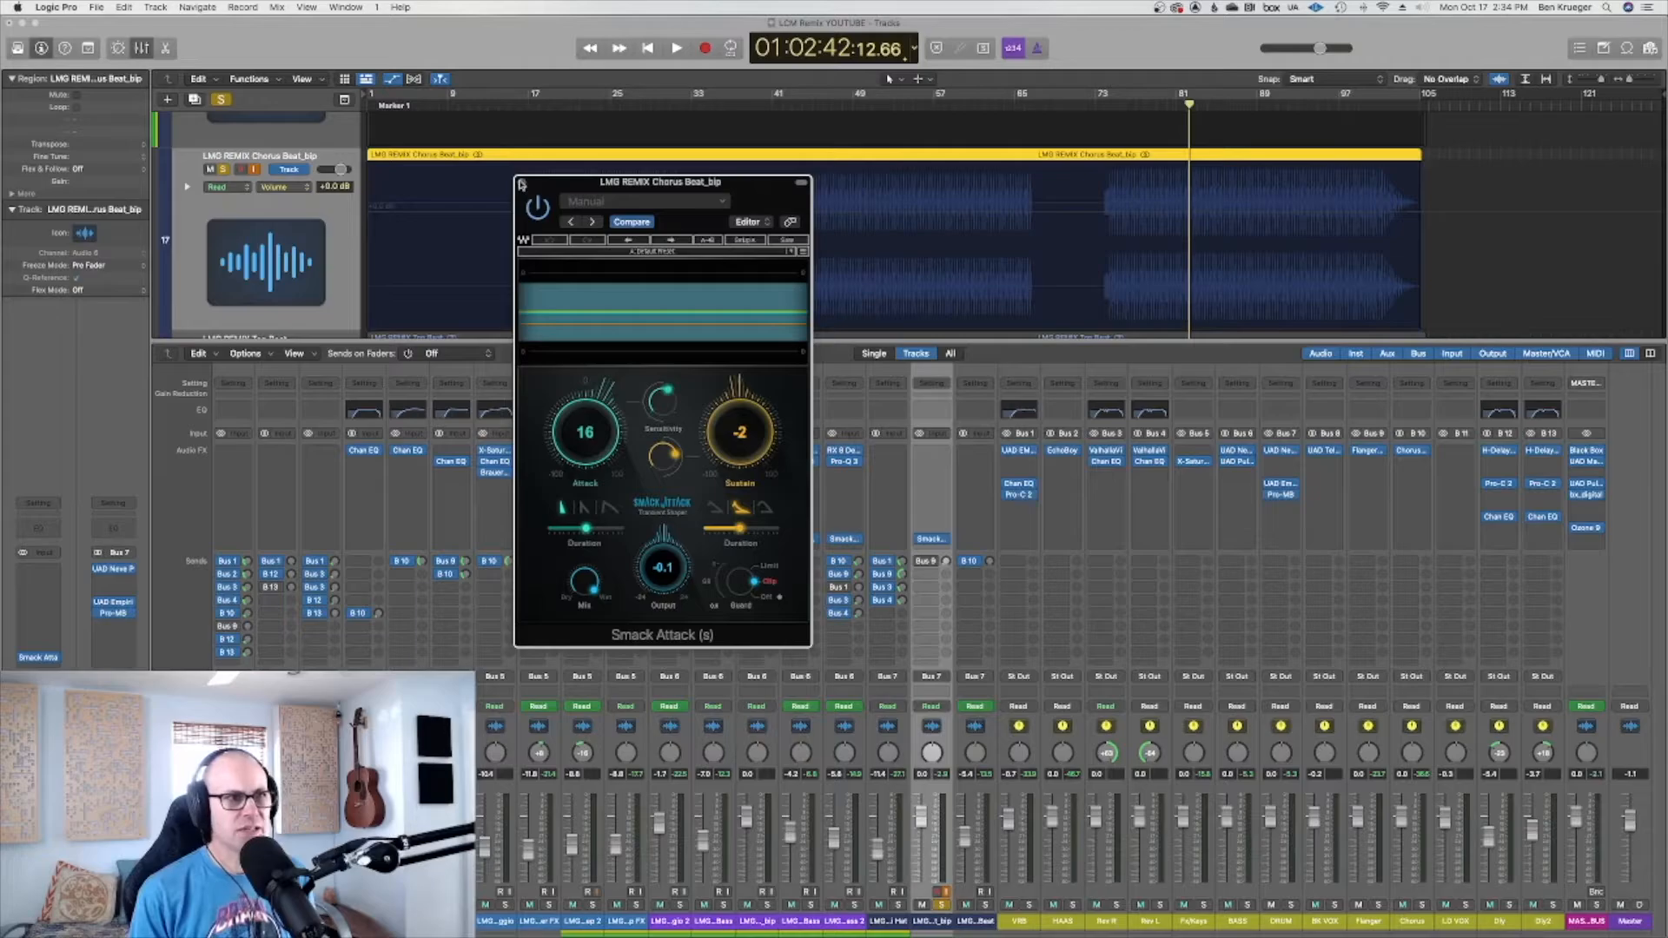
# Compare the soloed Chorus Beat with Smack Attack bypassed and engaged during playback, stop playback and close the plug-in
pyautogui.click(539, 209)
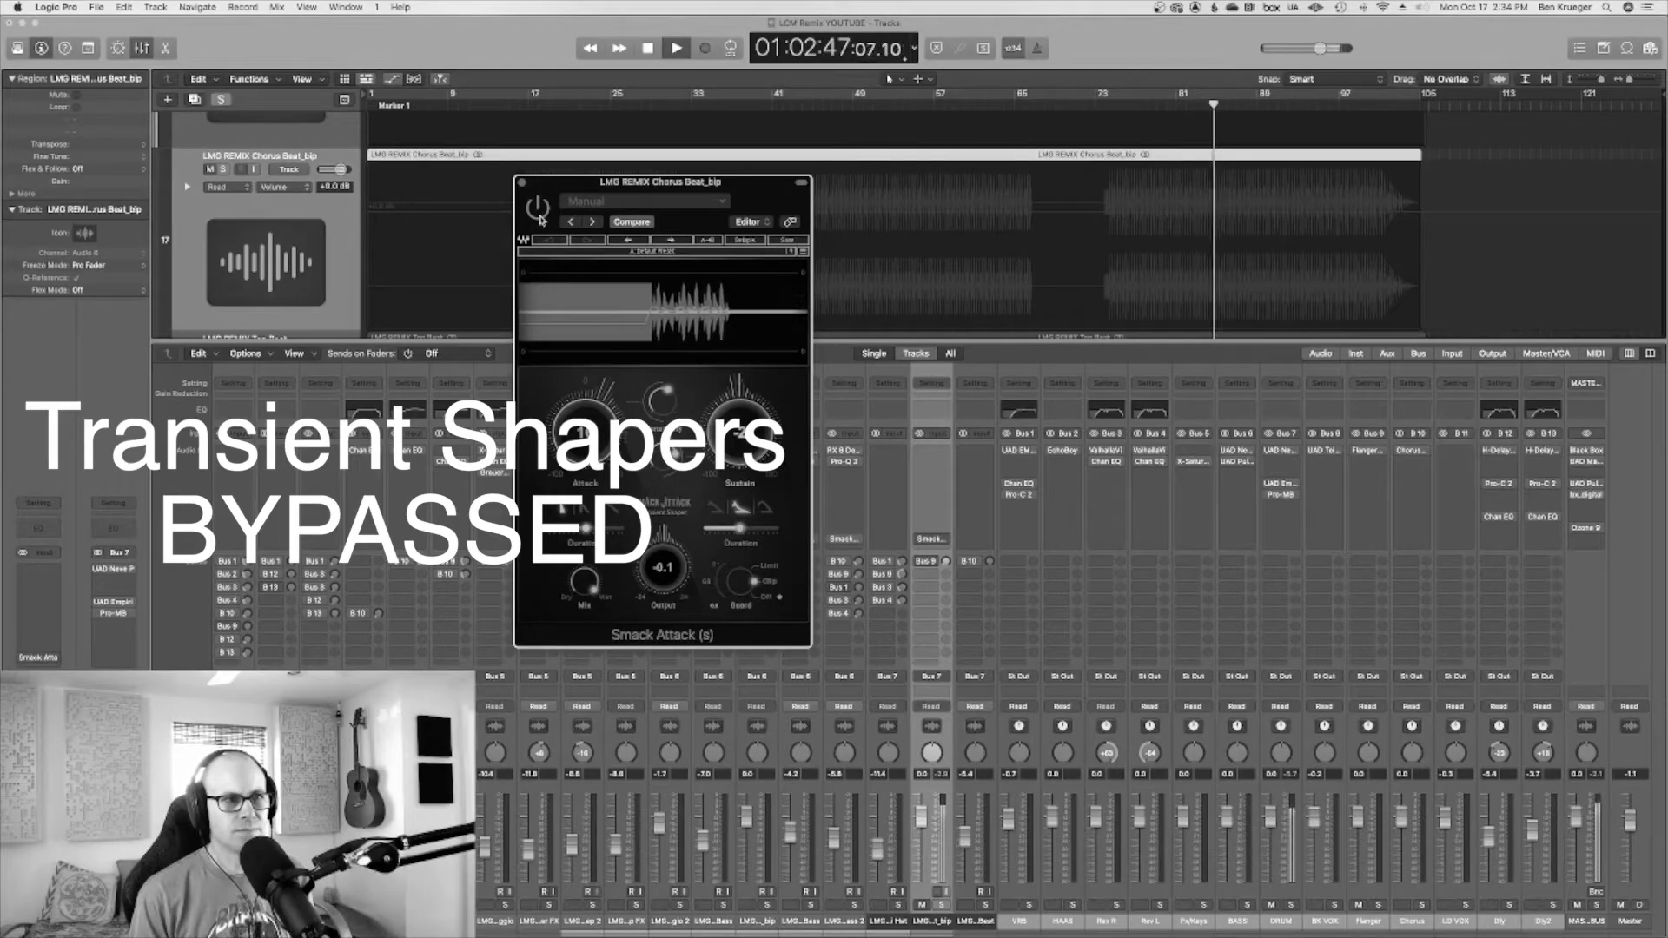
pyautogui.click(538, 210)
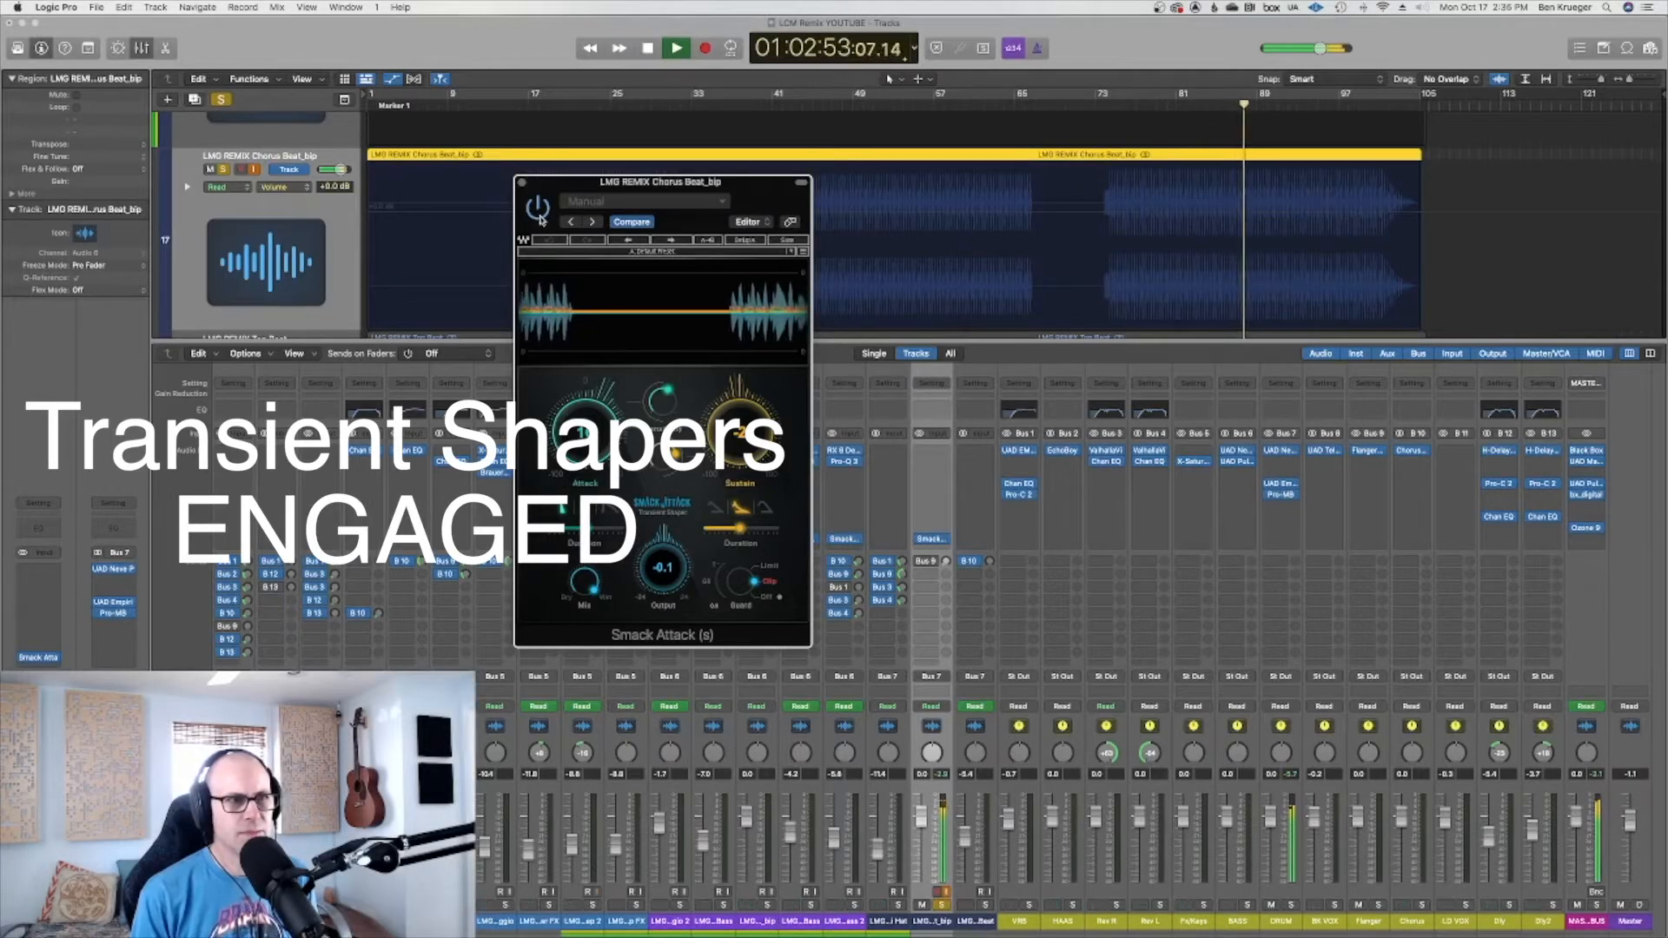
pyautogui.press('space')
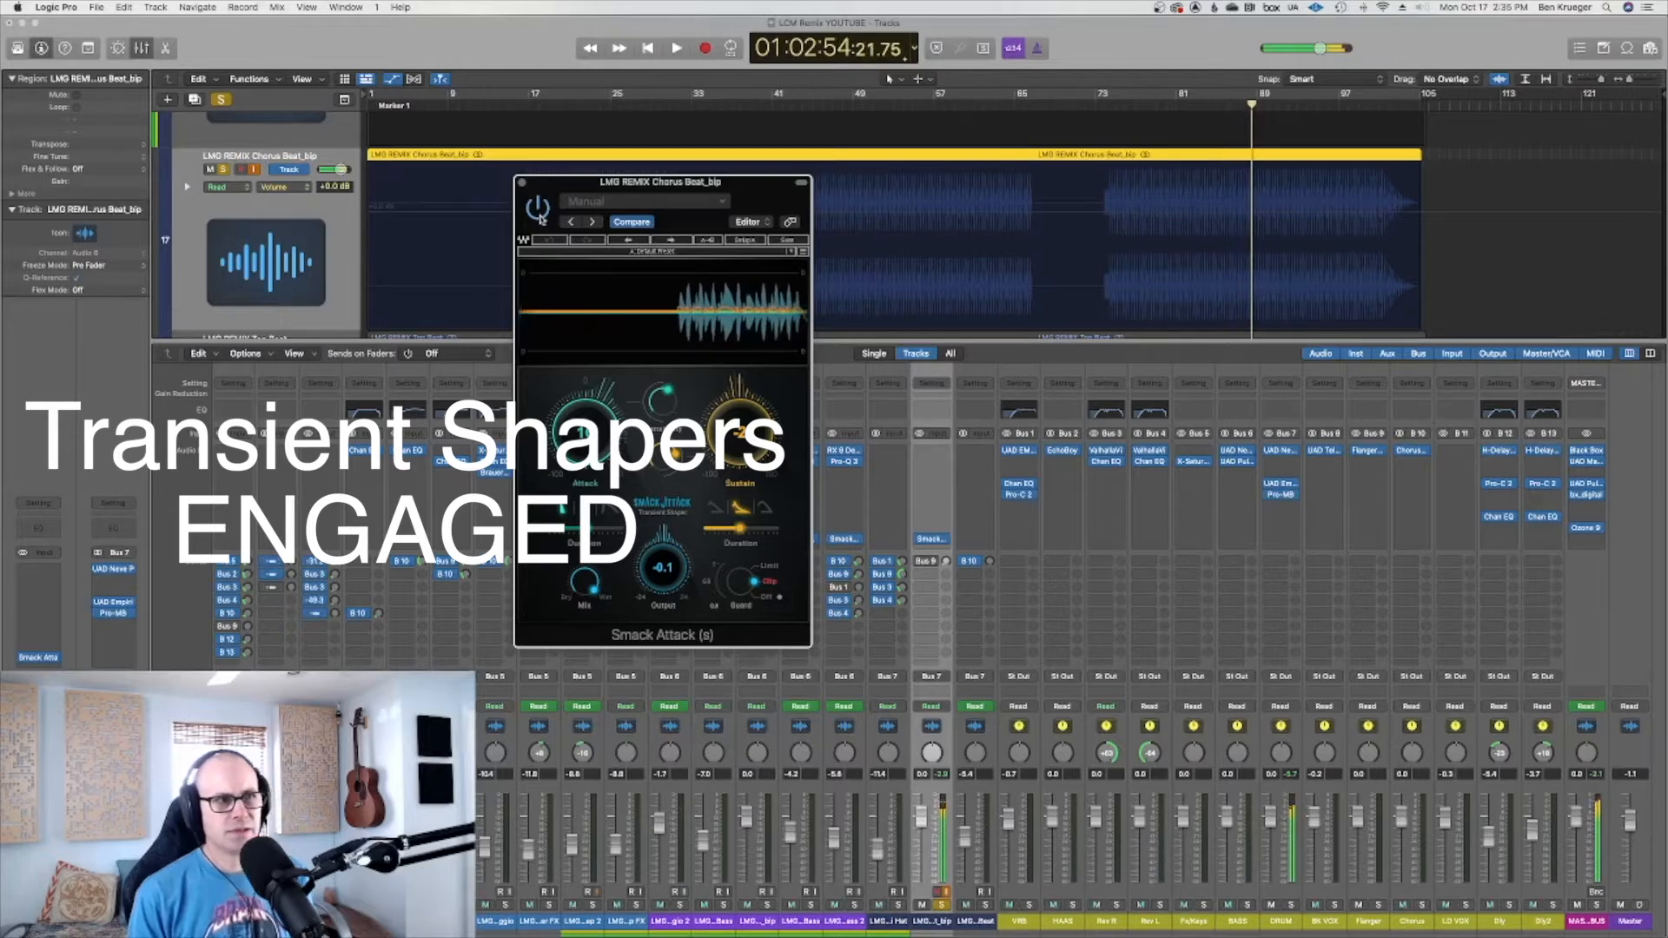
pyautogui.click(522, 183)
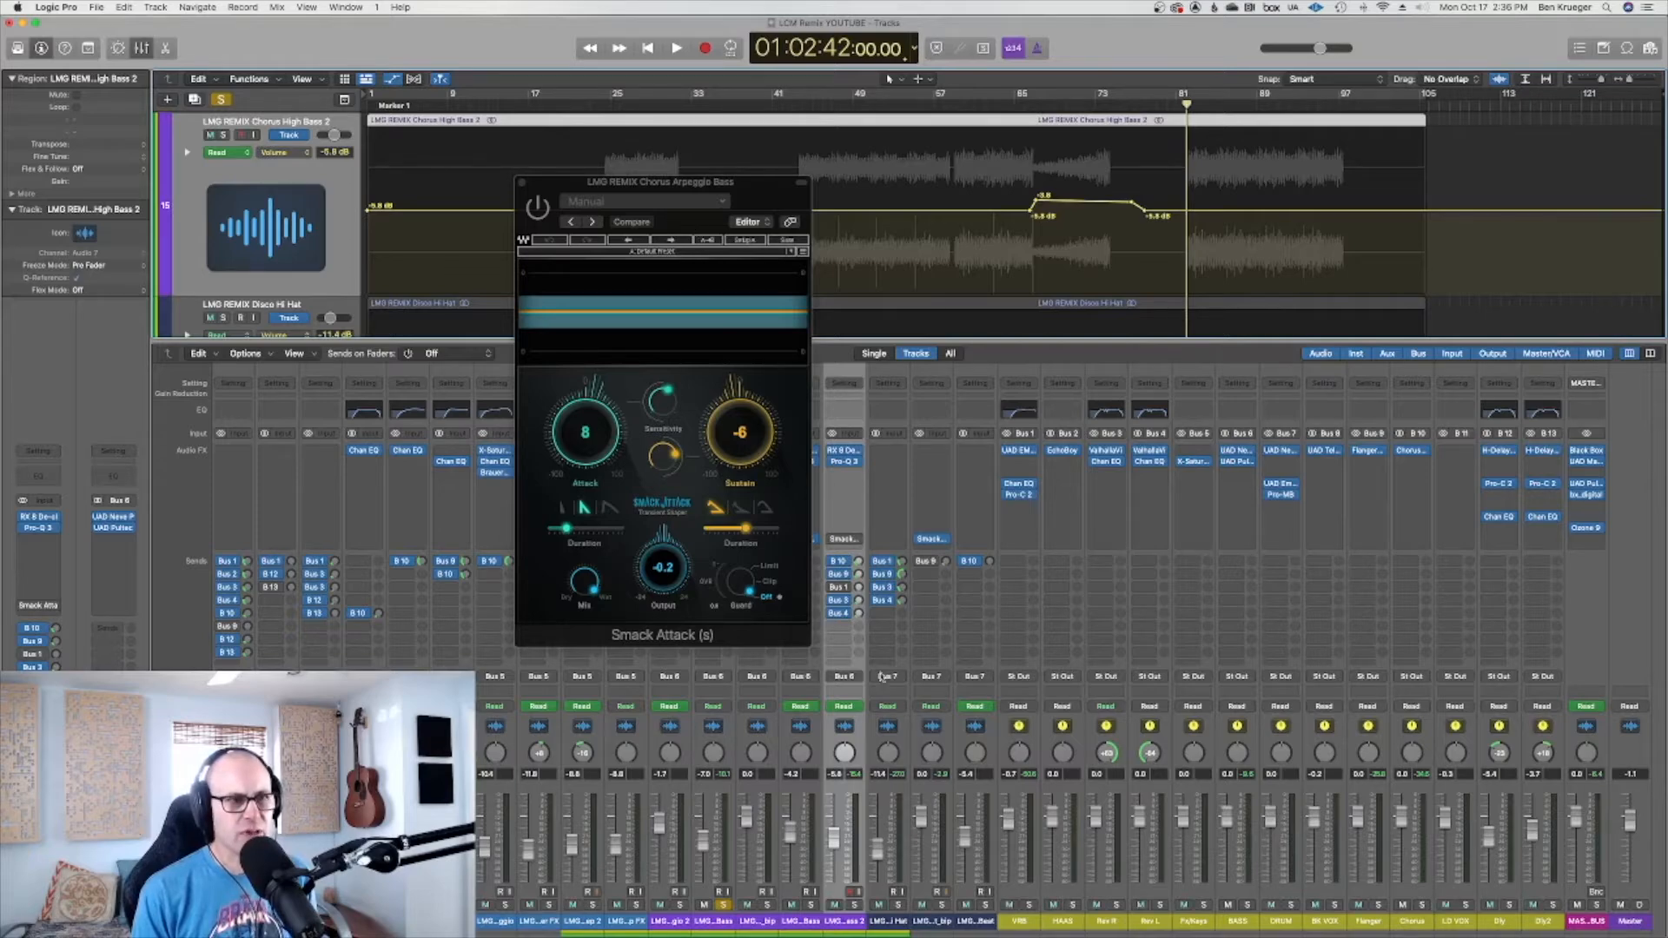
# Play the soloed Chorus Arpeggio Bass with Smack Attack bypassed and engaged, solo the Disco Hi Hat track too, and stop playback
pyautogui.press('space')
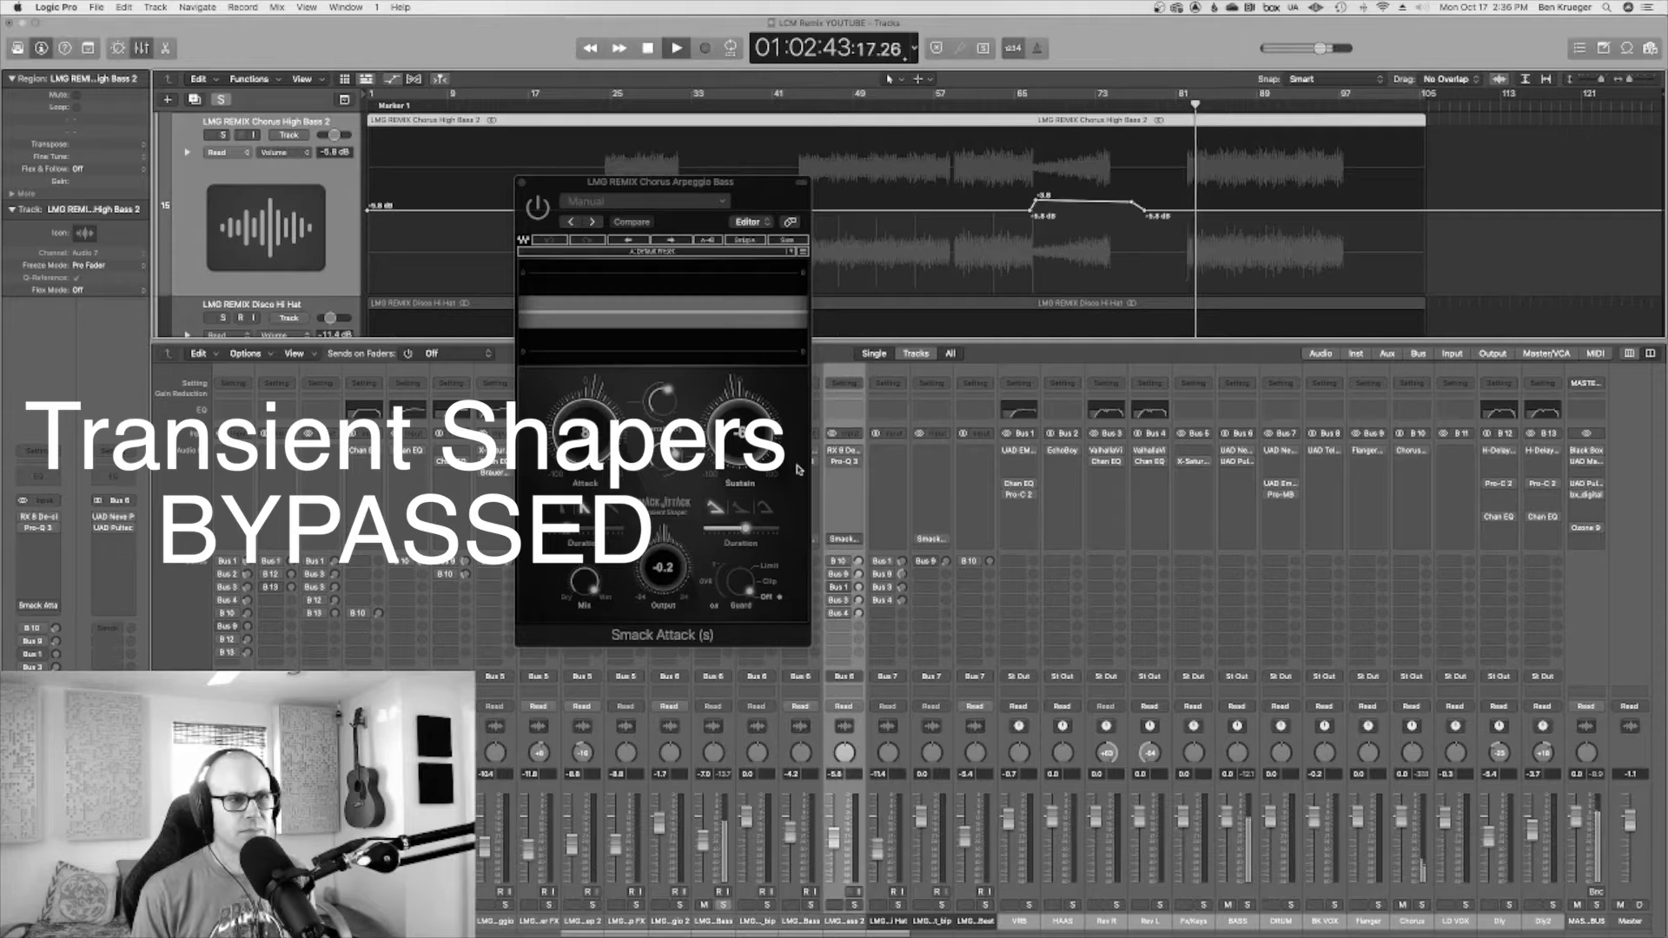
pyautogui.click(540, 213)
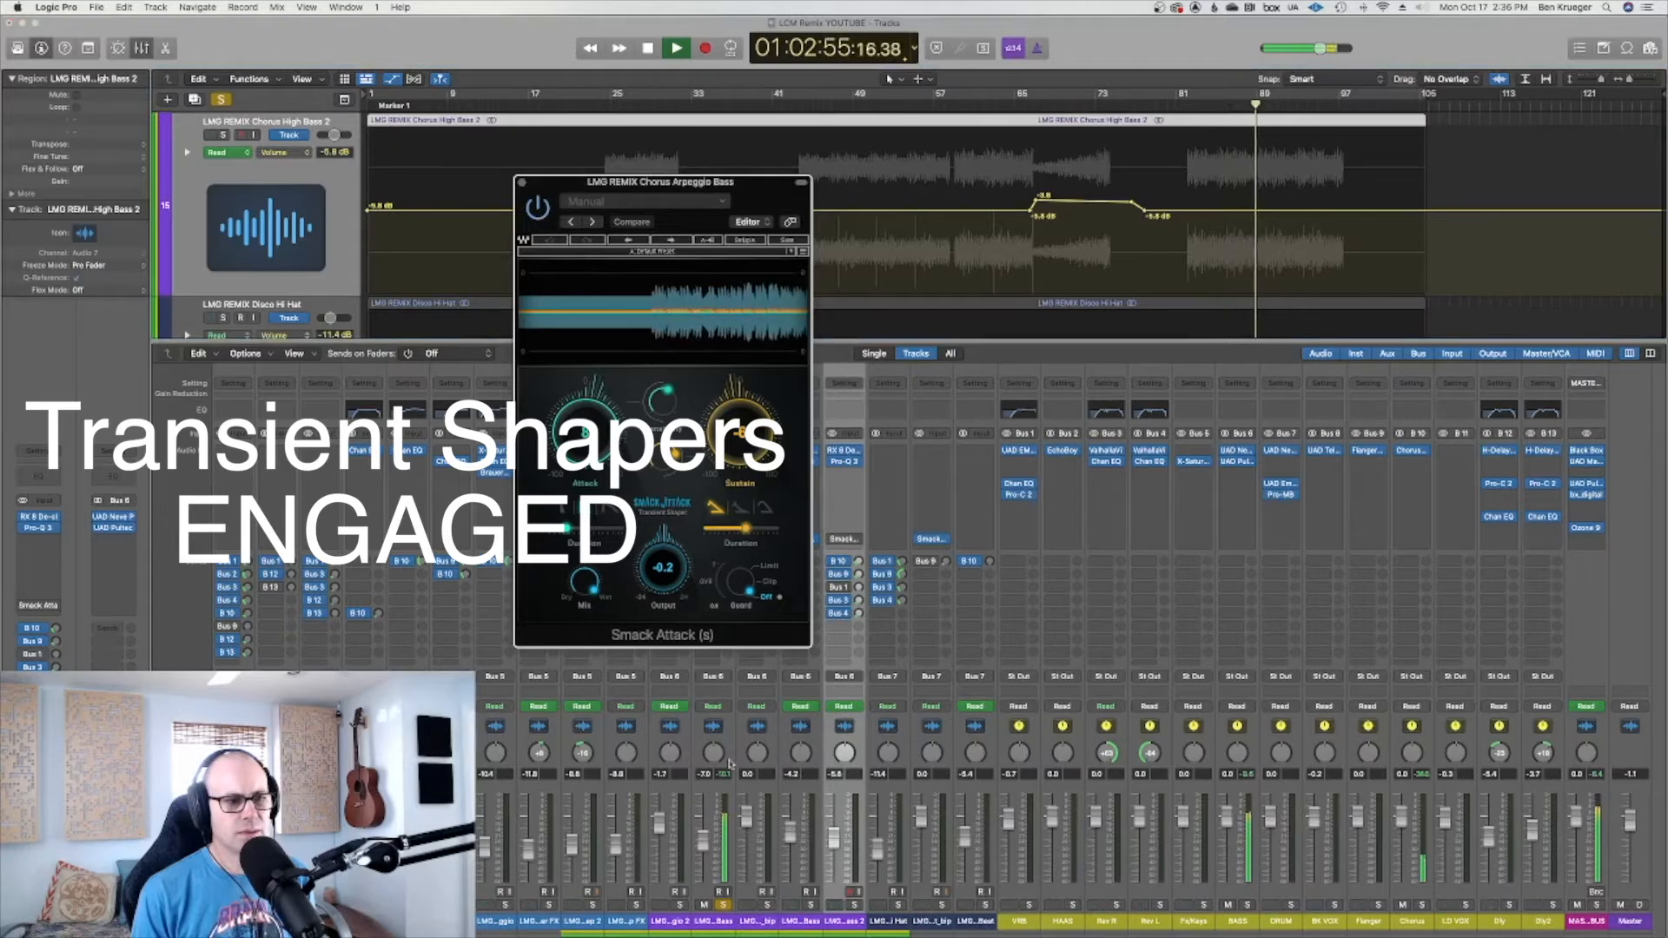
pyautogui.click(899, 906)
pyautogui.press('space')
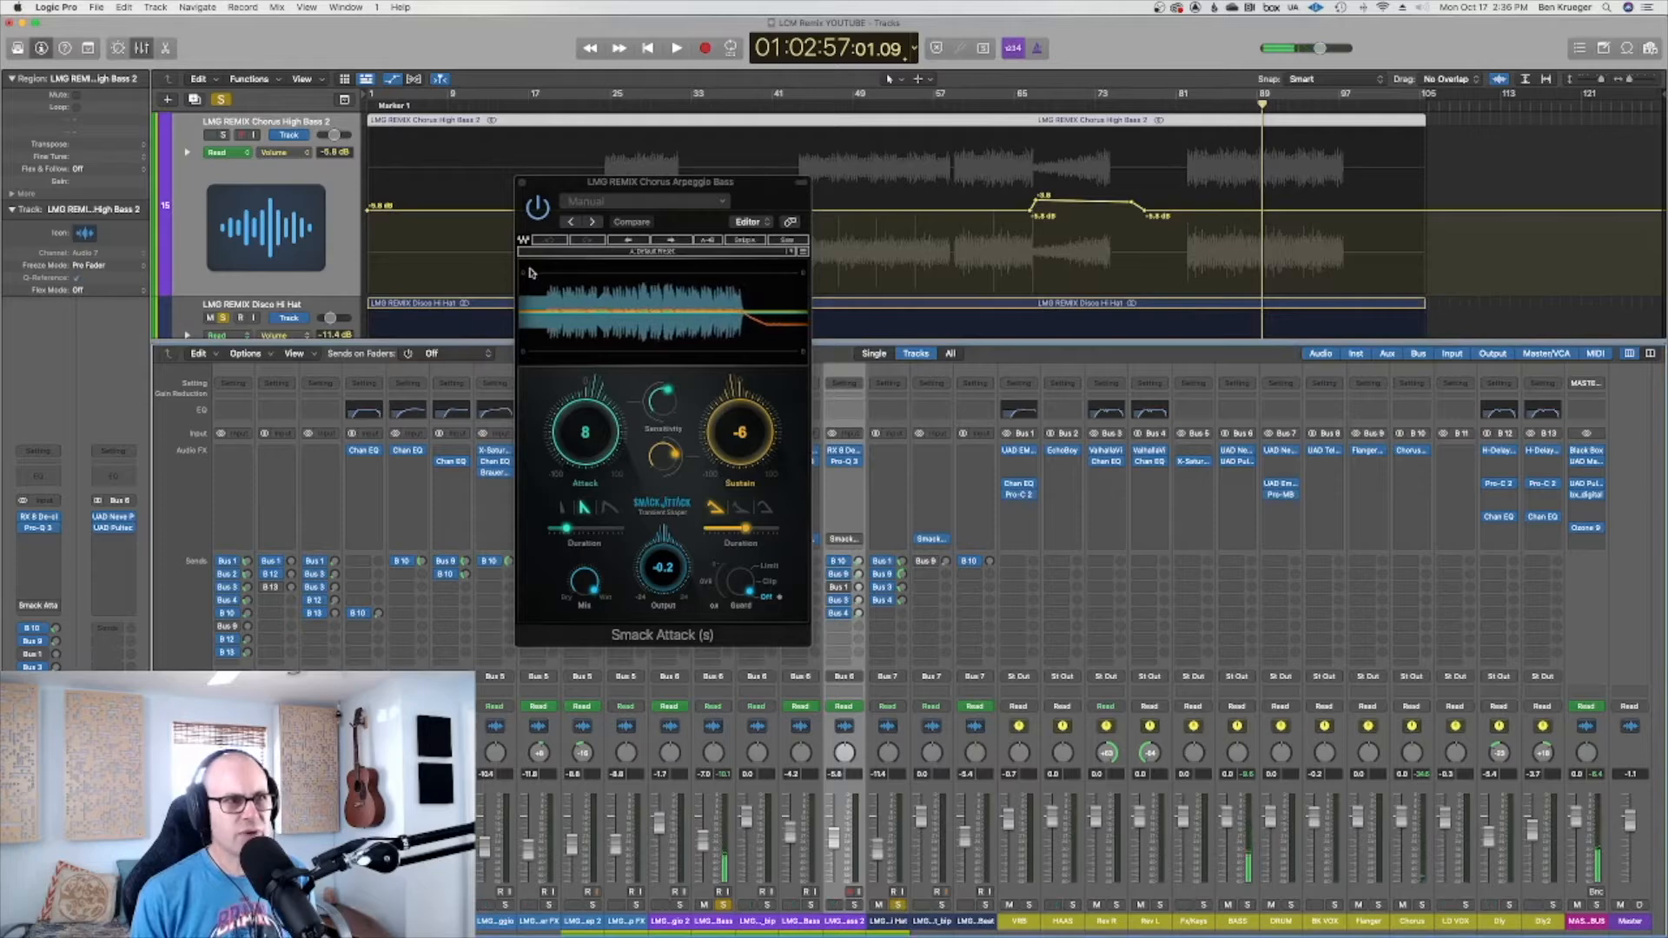
# Compare the Chorus Arpeggio Bass against the Chorus Beat with the bass's Smack Attack bypassed and engaged, close the plug-in and stop playback
pyautogui.click(538, 206)
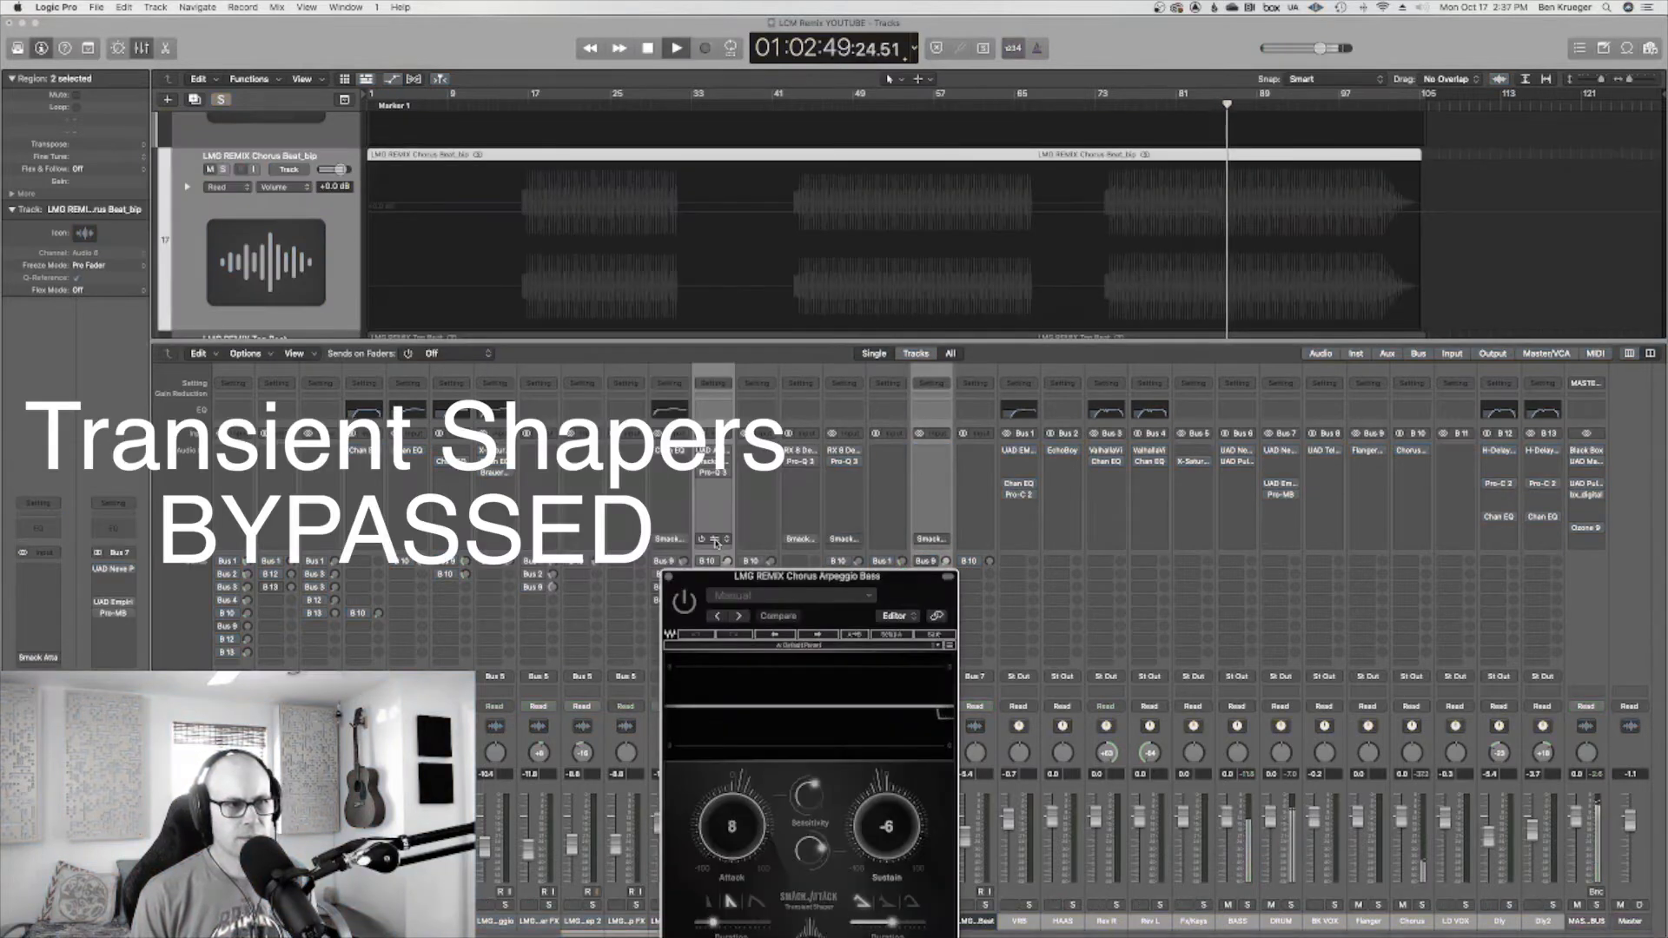
pyautogui.moveTo(810, 581); pyautogui.dragTo(825, 29)
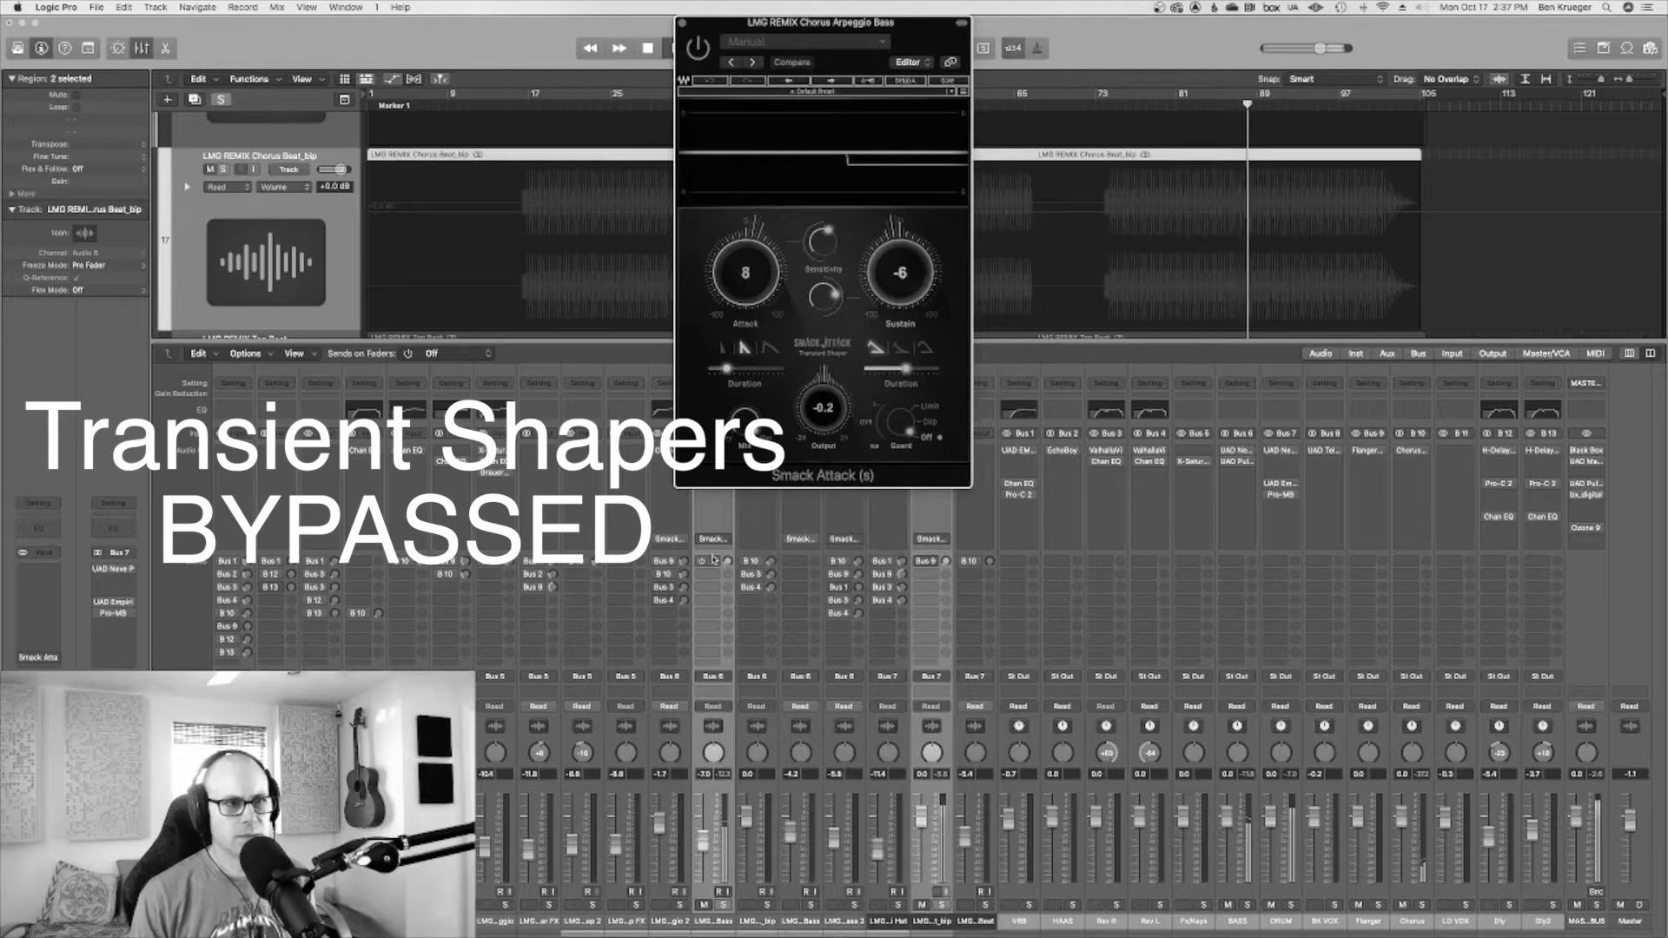
pyautogui.moveTo(703, 544)
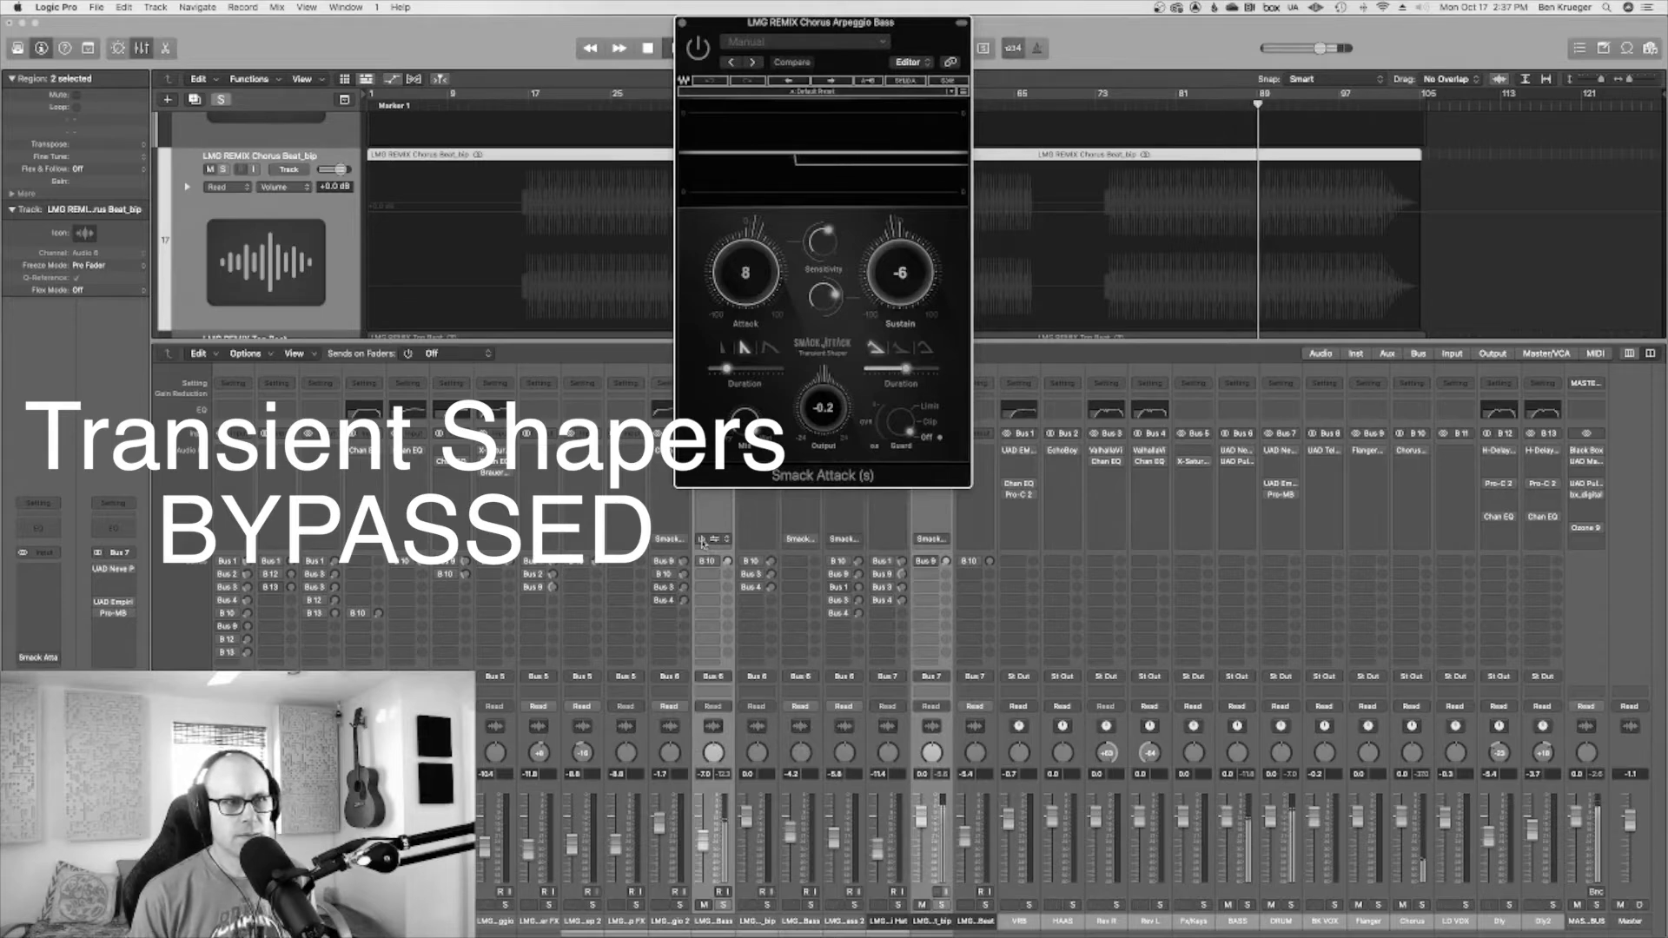
pyautogui.click(702, 542)
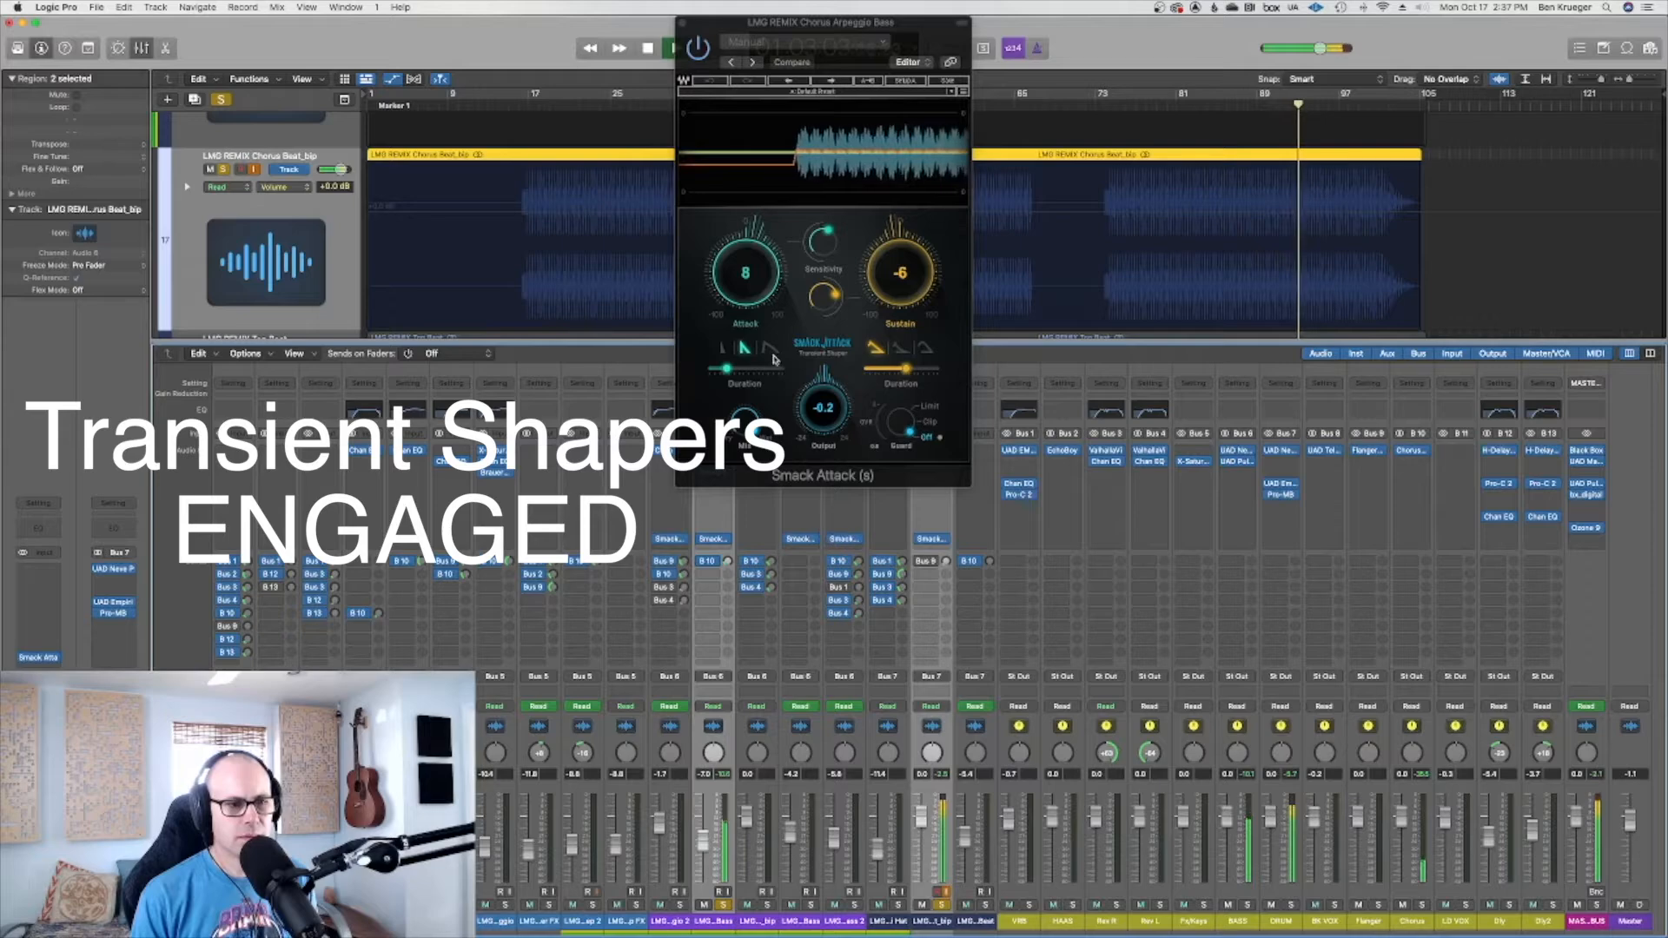
pyautogui.click(683, 21)
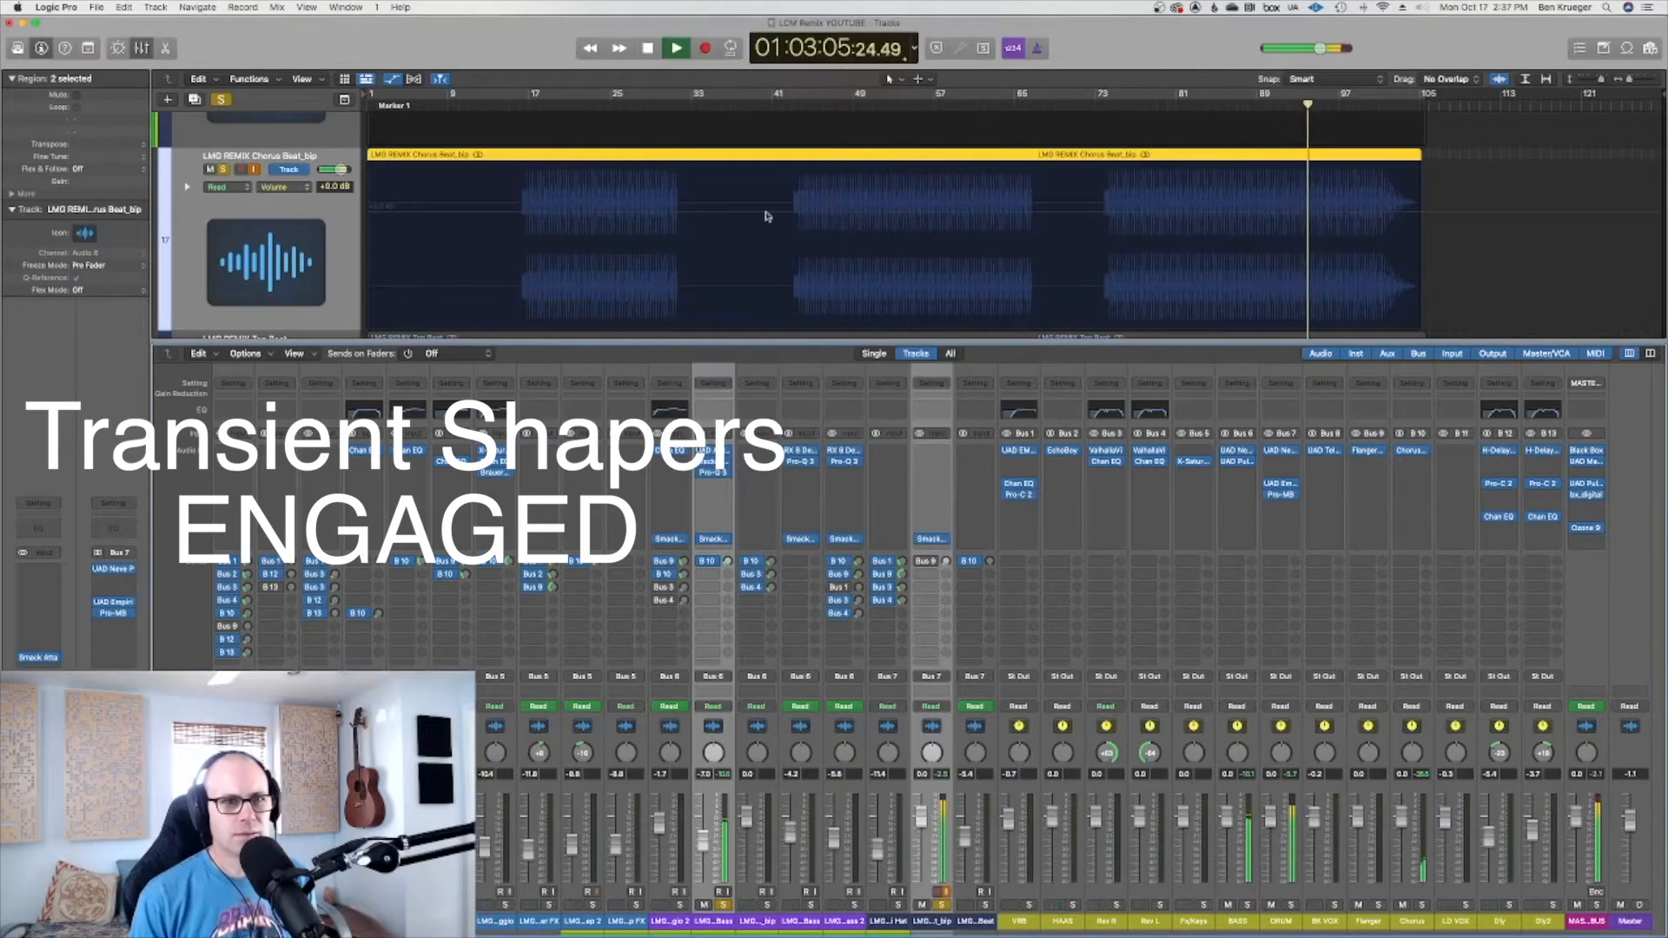
pyautogui.press('space')
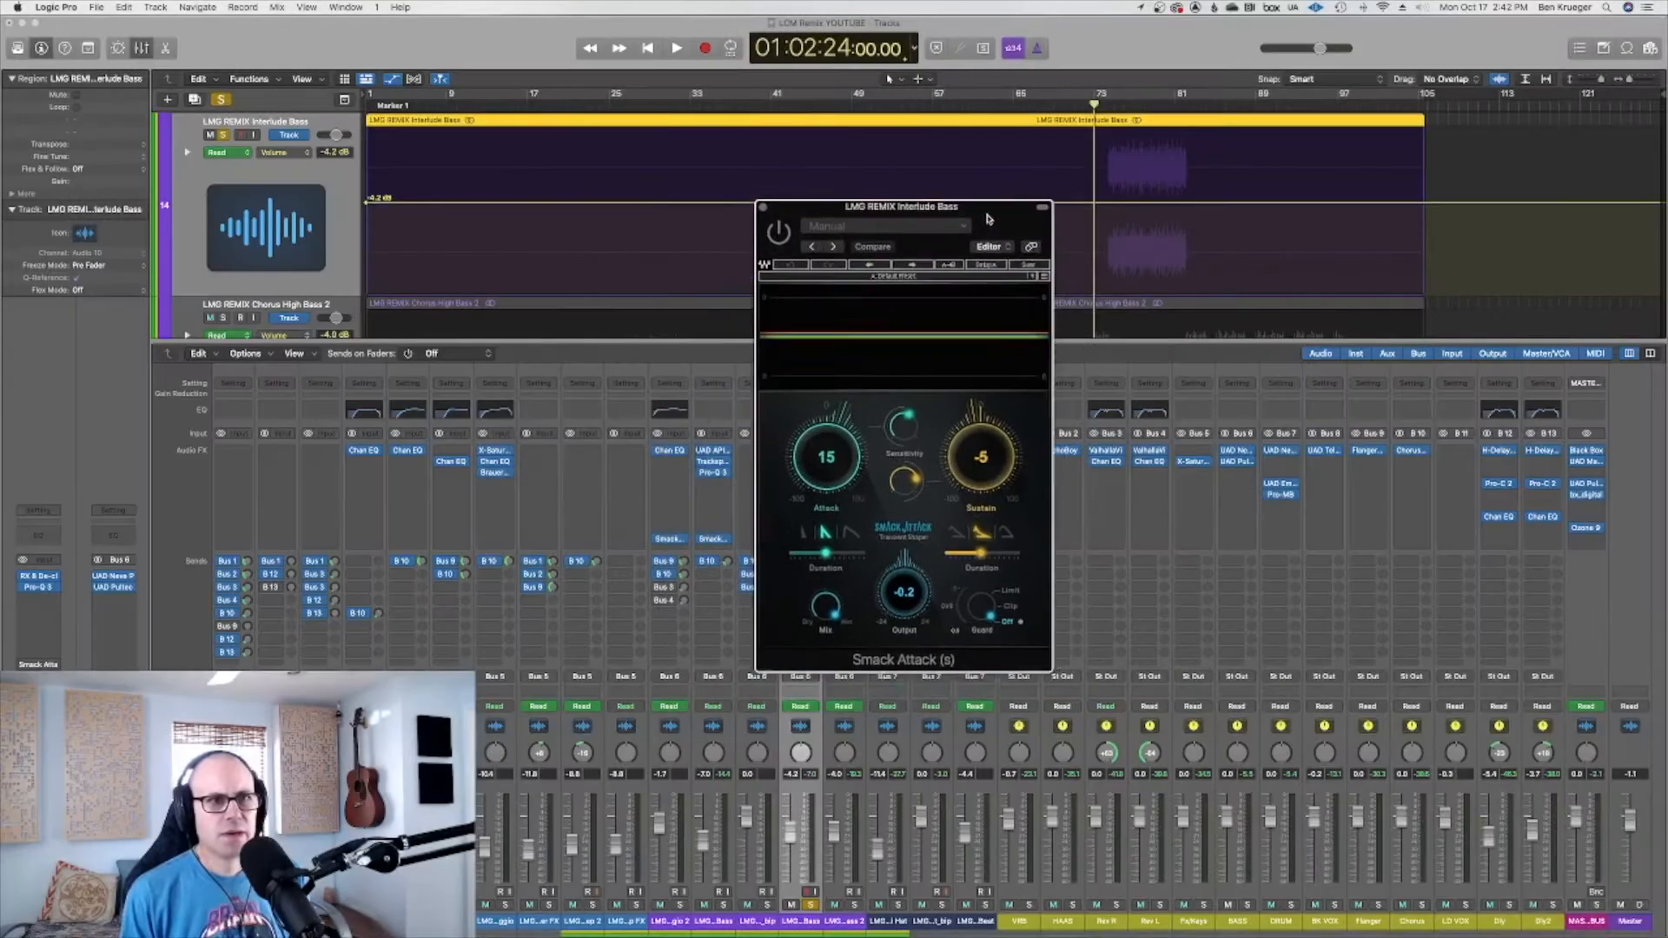
# Play the soloed Interlude Bass with its Smack Attack bypassed, and engage the plug-in during playback to compare
pyautogui.moveTo(990, 212); pyautogui.dragTo(1033, 205)
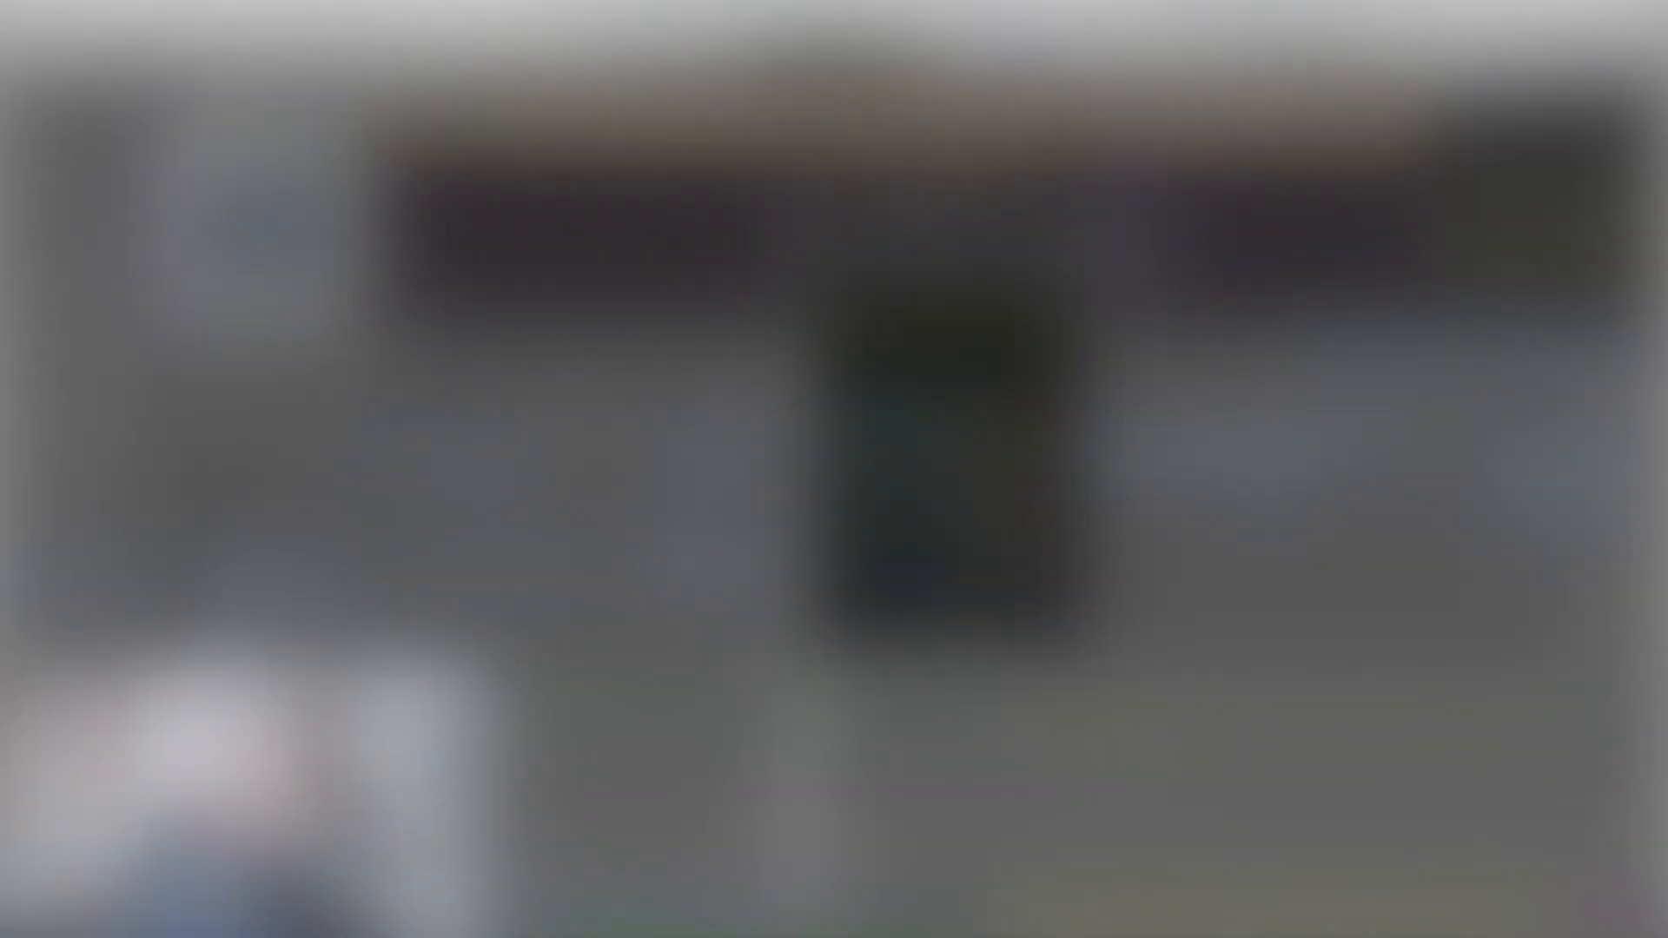
pyautogui.click(821, 220)
pyautogui.press('space')
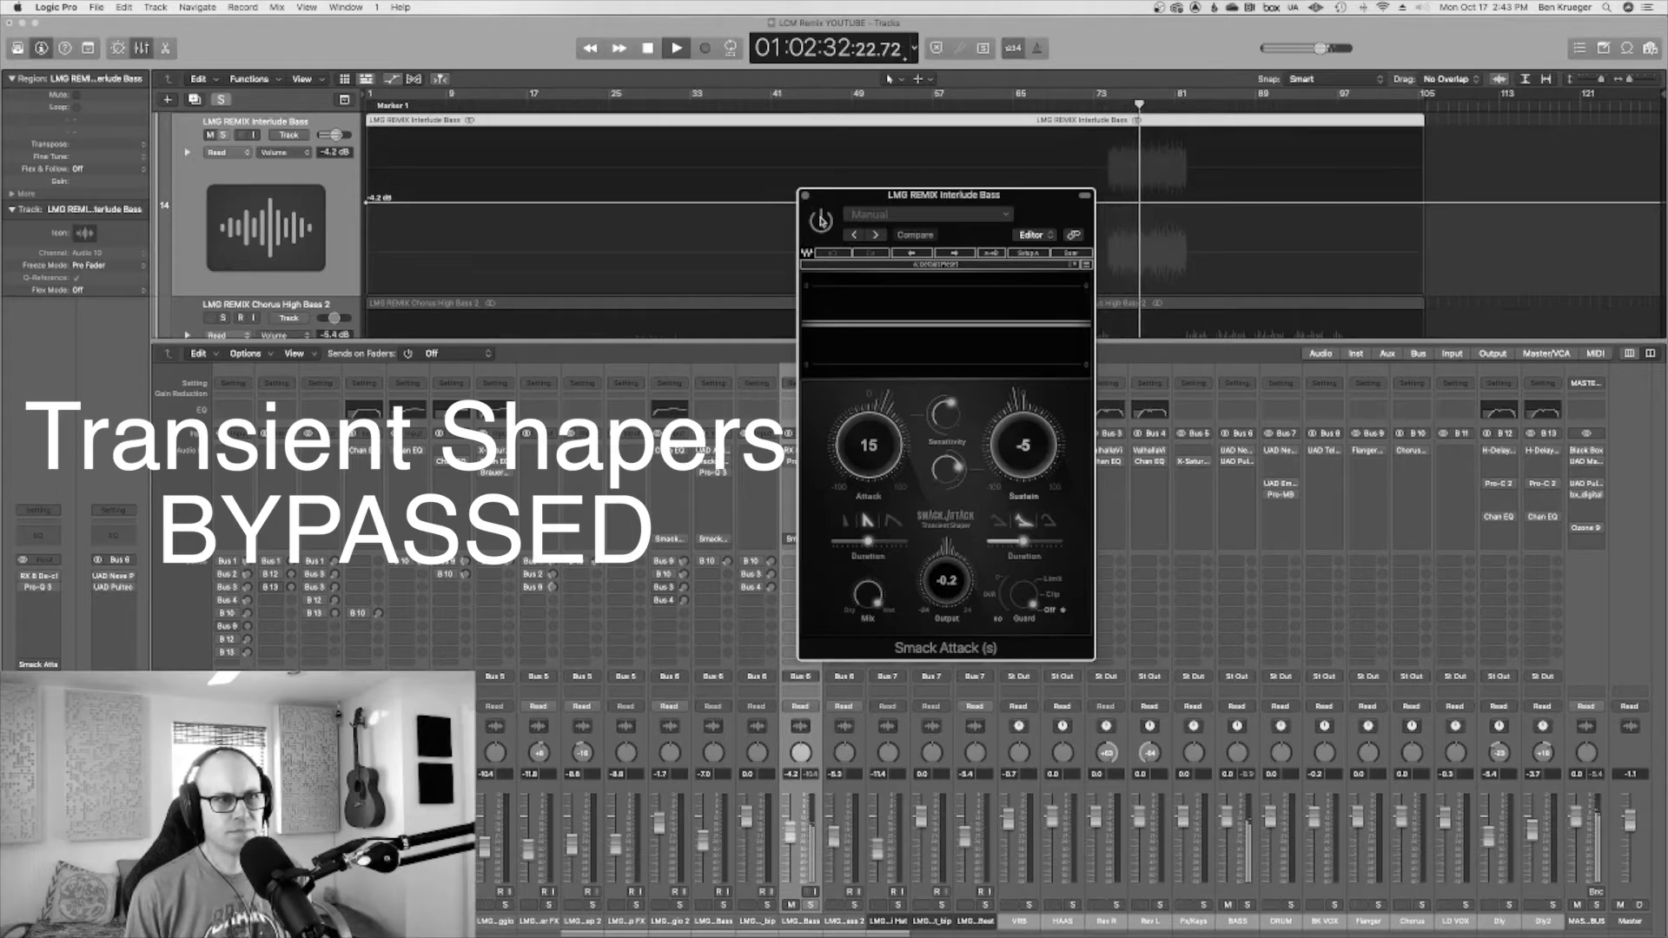
pyautogui.click(820, 221)
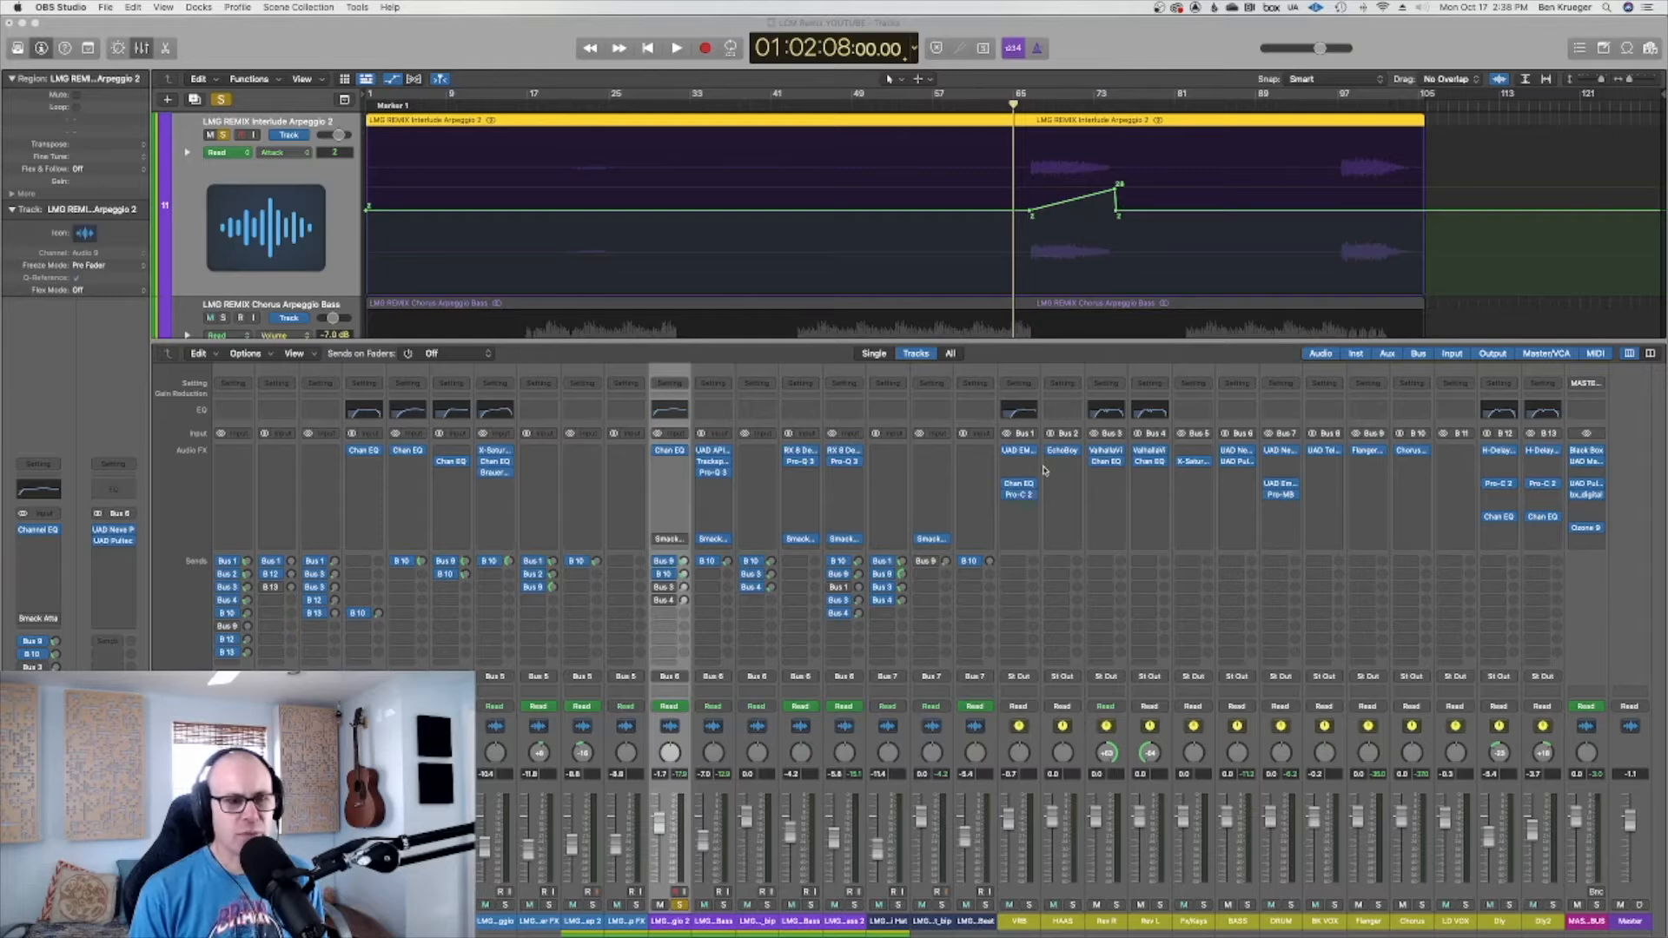
# Open Smack Attack on Interlude Arpeggio 2, listen through its rising Attack automation, stop playback and close the plug-in
pyautogui.click(666, 540)
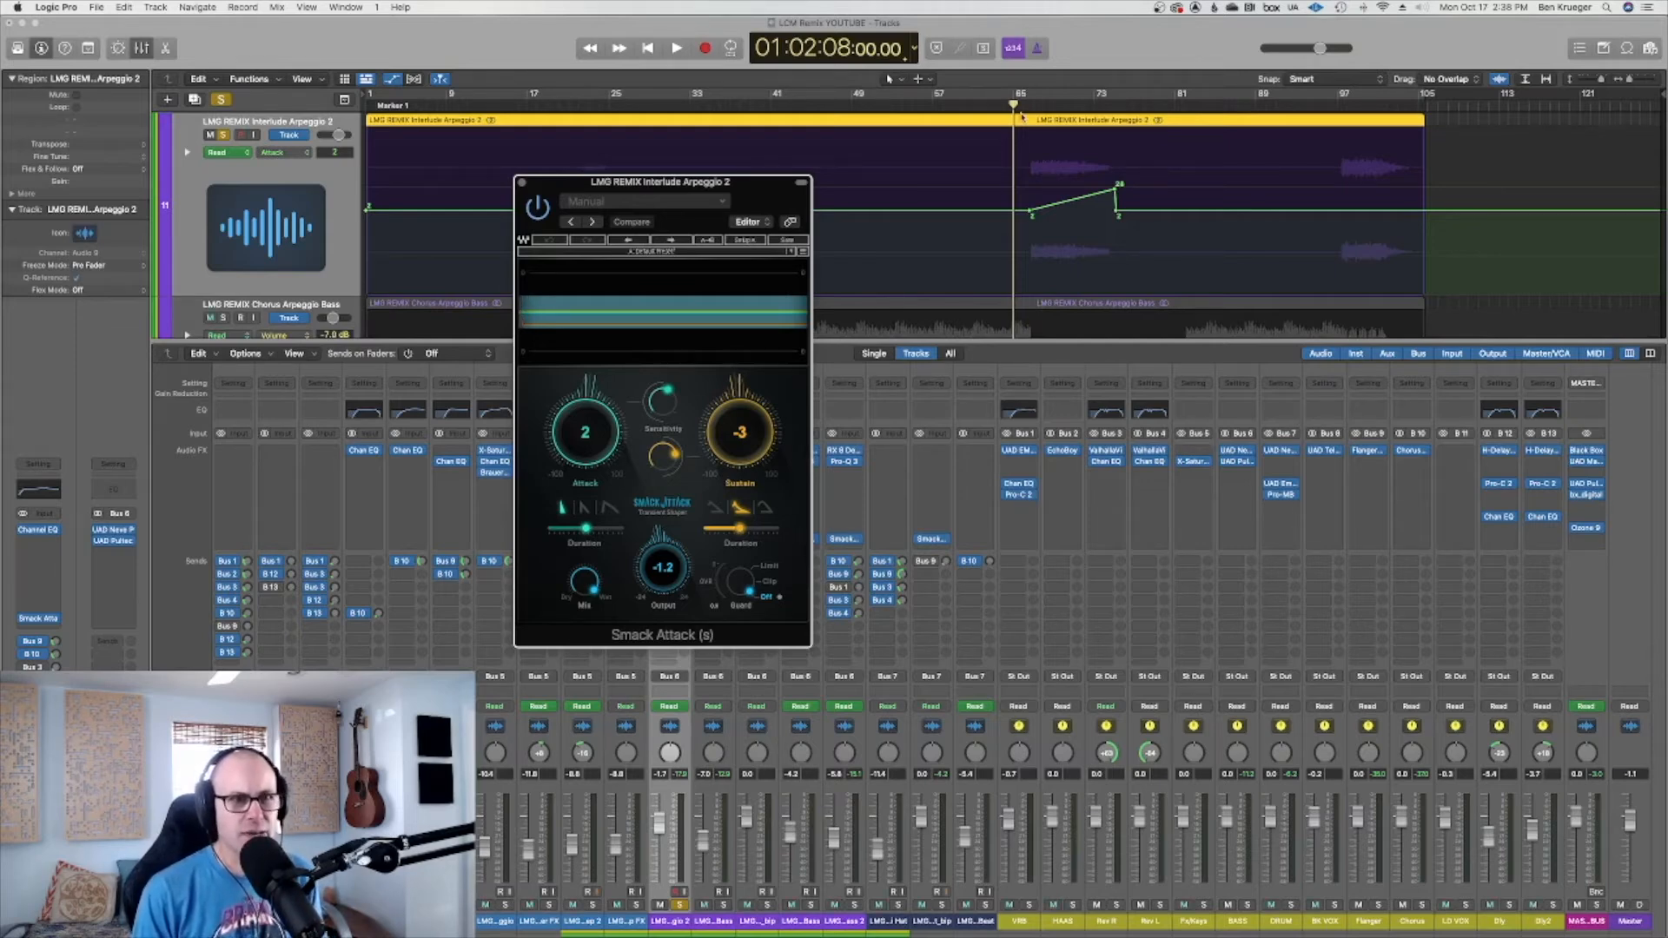
pyautogui.press('space')
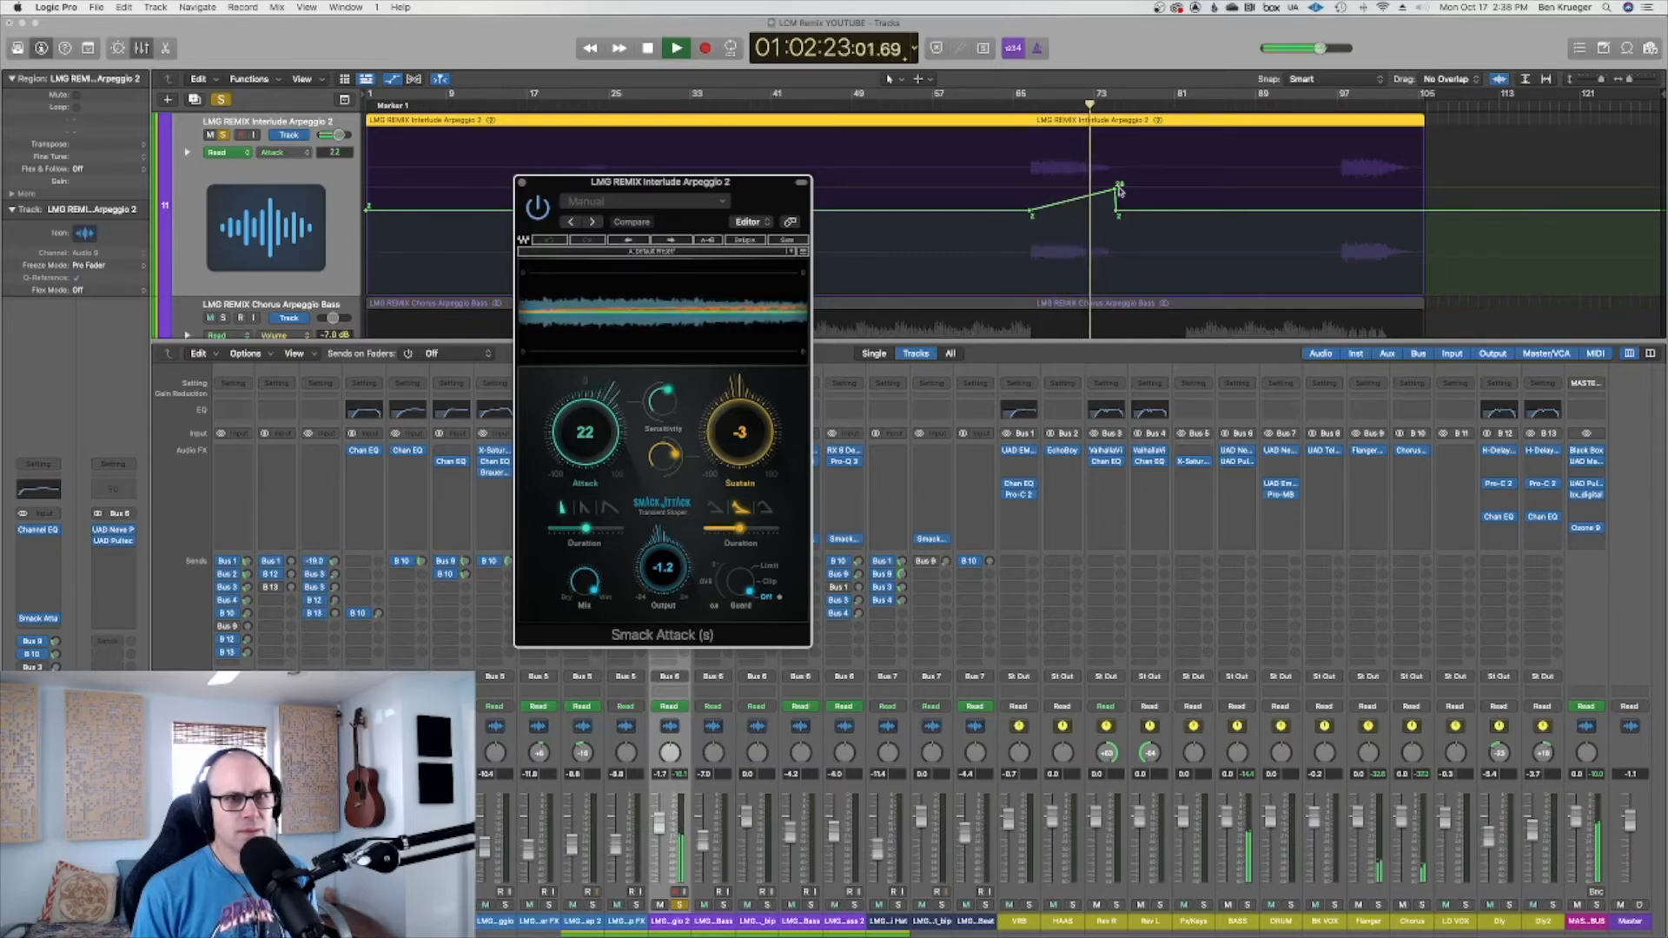
pyautogui.press('space')
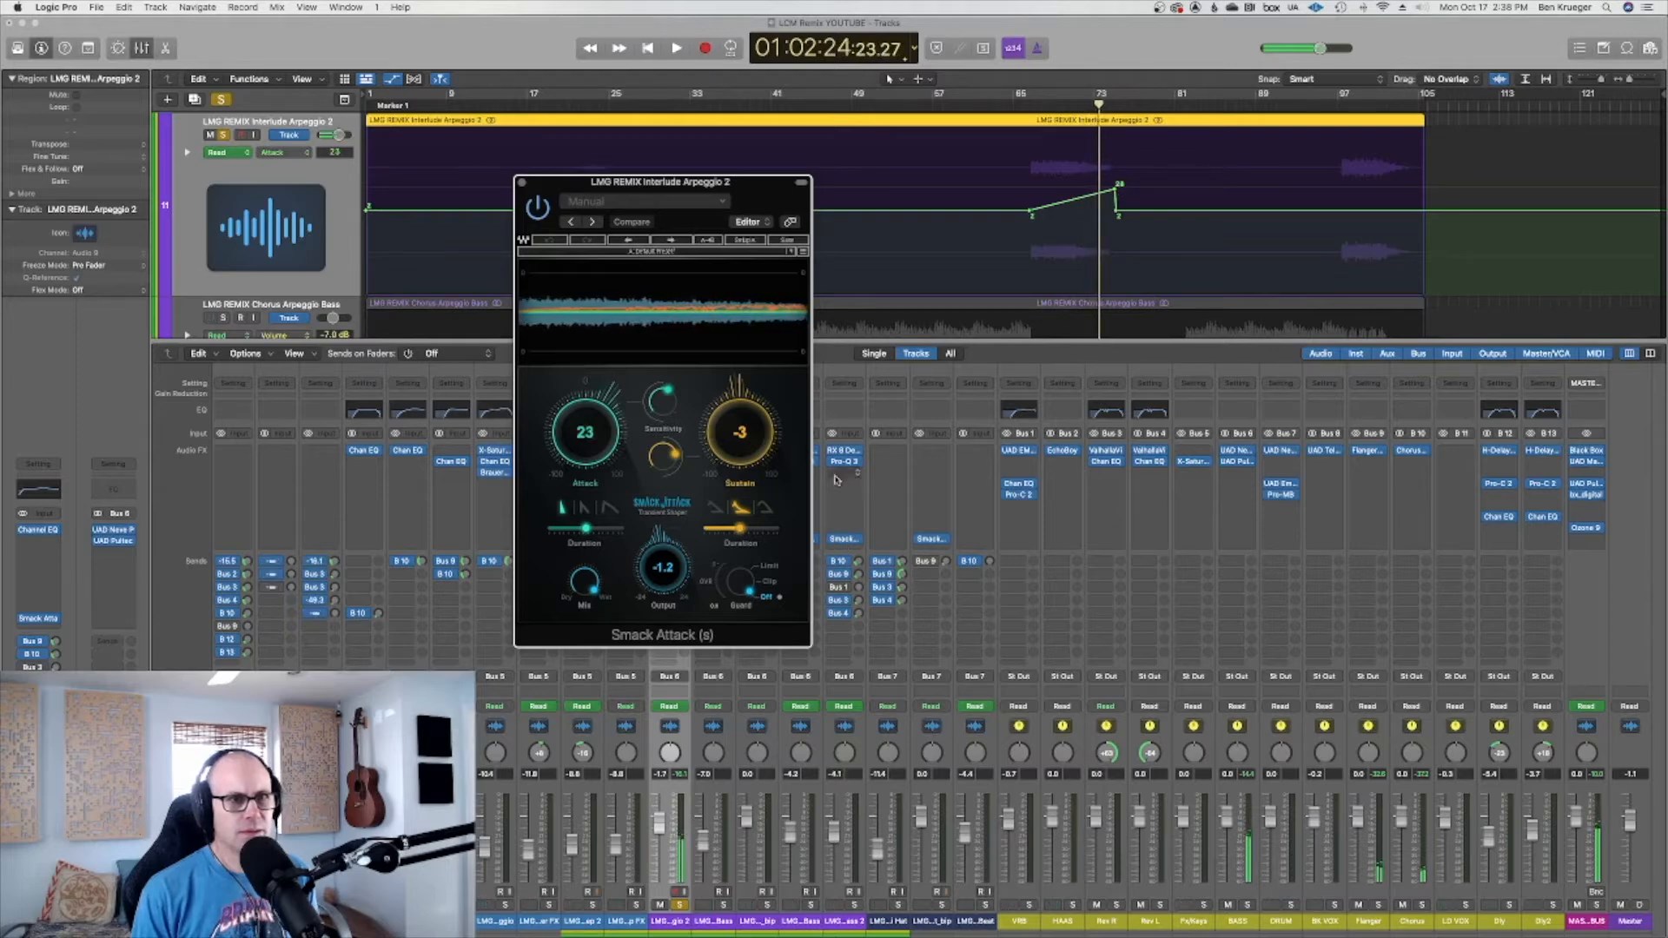
pyautogui.click(522, 183)
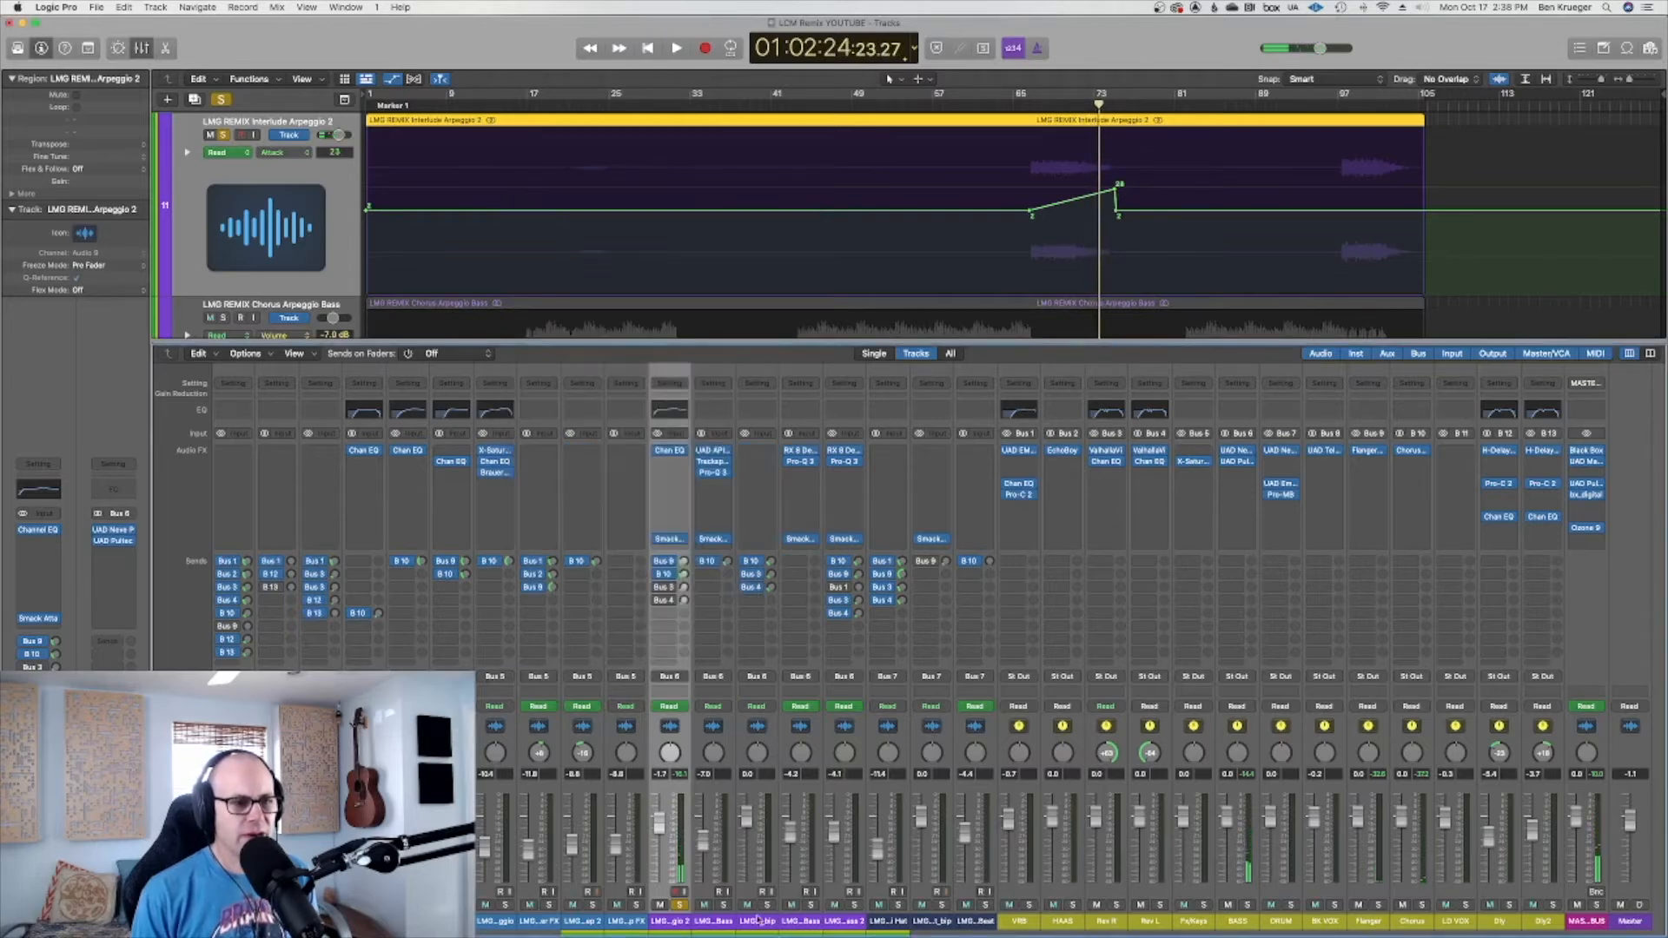
# Turn off solo on Interlude Arpeggio 2 and play the full mix from about bar 66
pyautogui.click(681, 905)
pyautogui.click(1033, 105)
pyautogui.press('space')
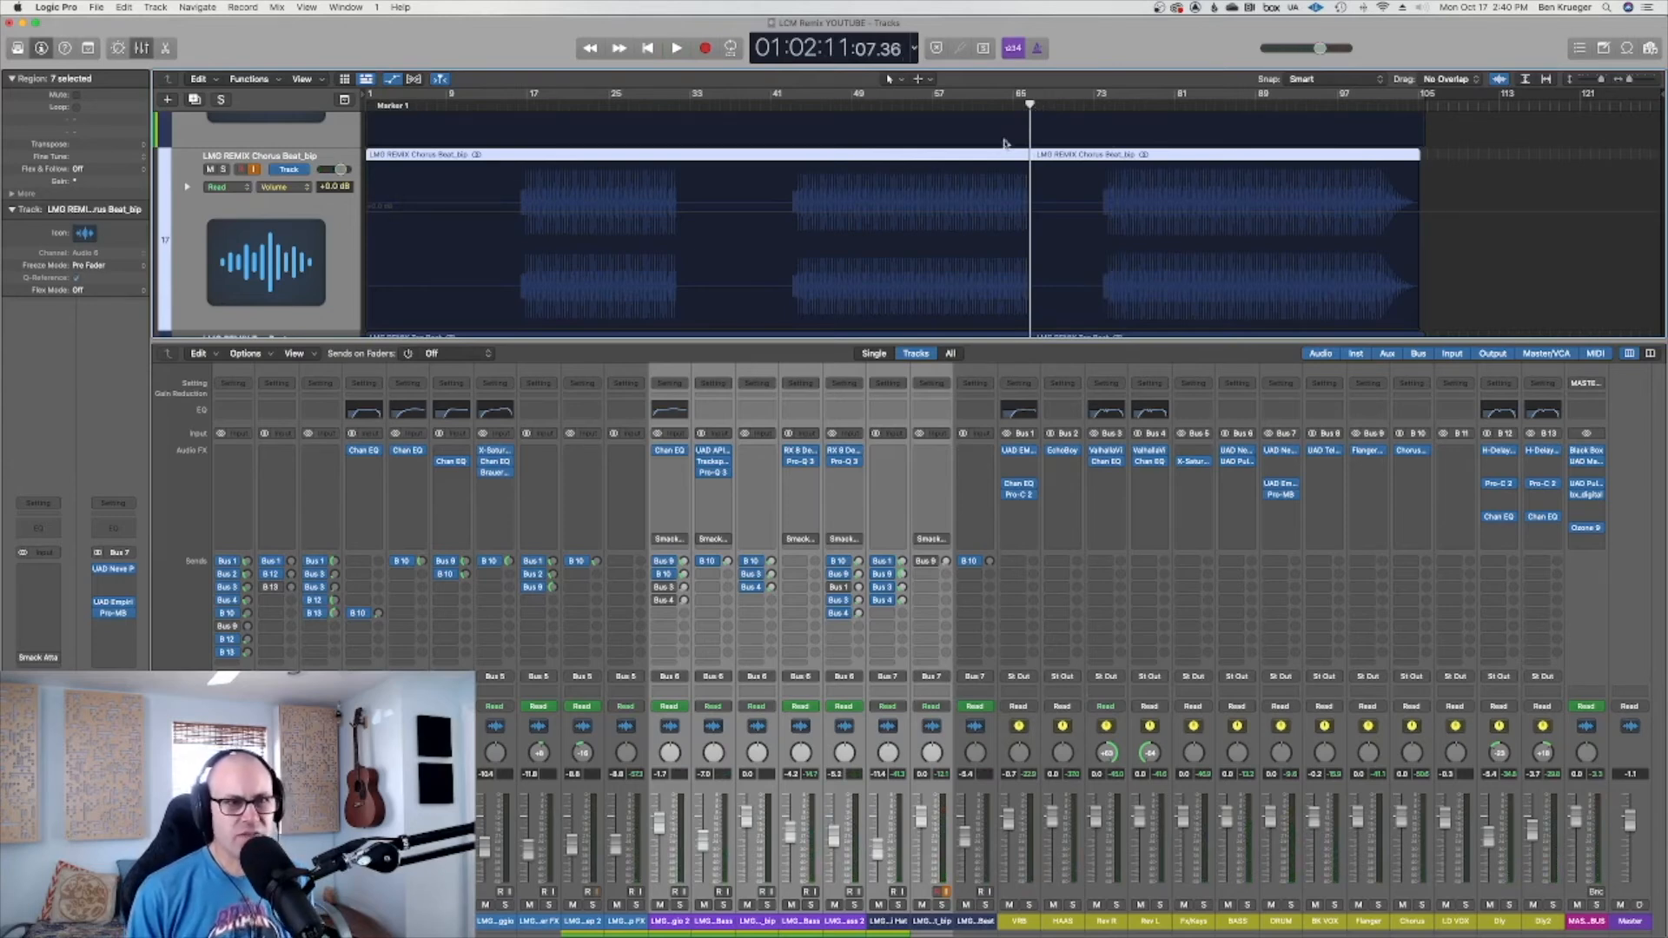
# Play the full mix while repeatedly toggling Smack Attack on the seven selected tracks between bypassed and engaged, leaving it engaged
pyautogui.press('space')
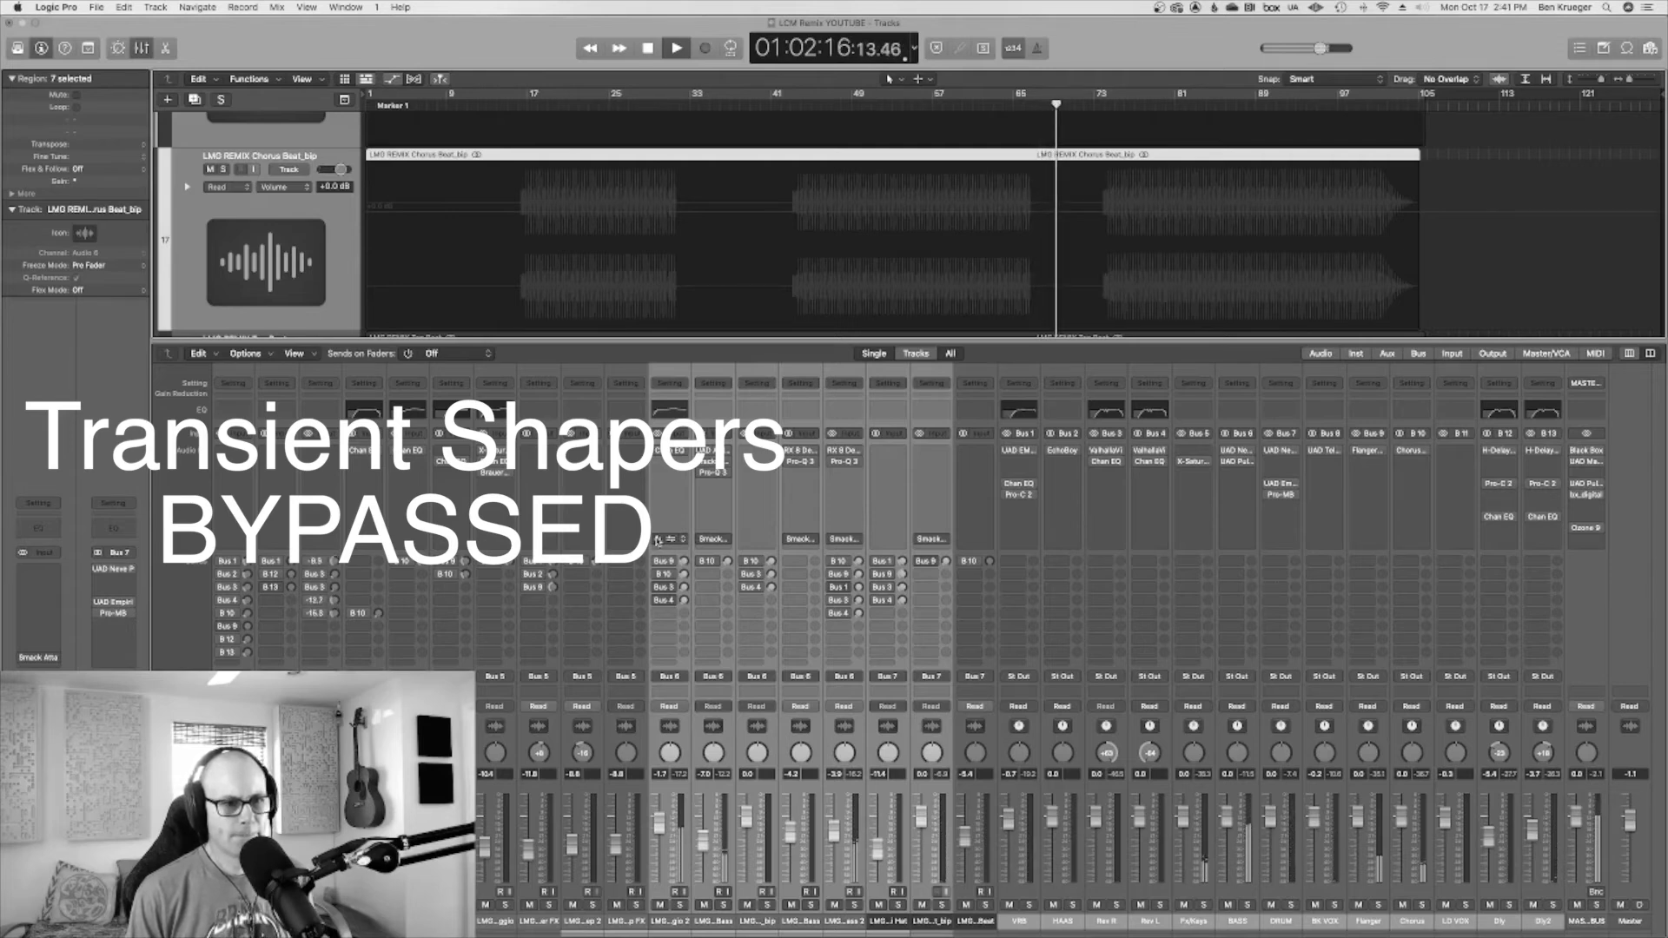
pyautogui.click(657, 540)
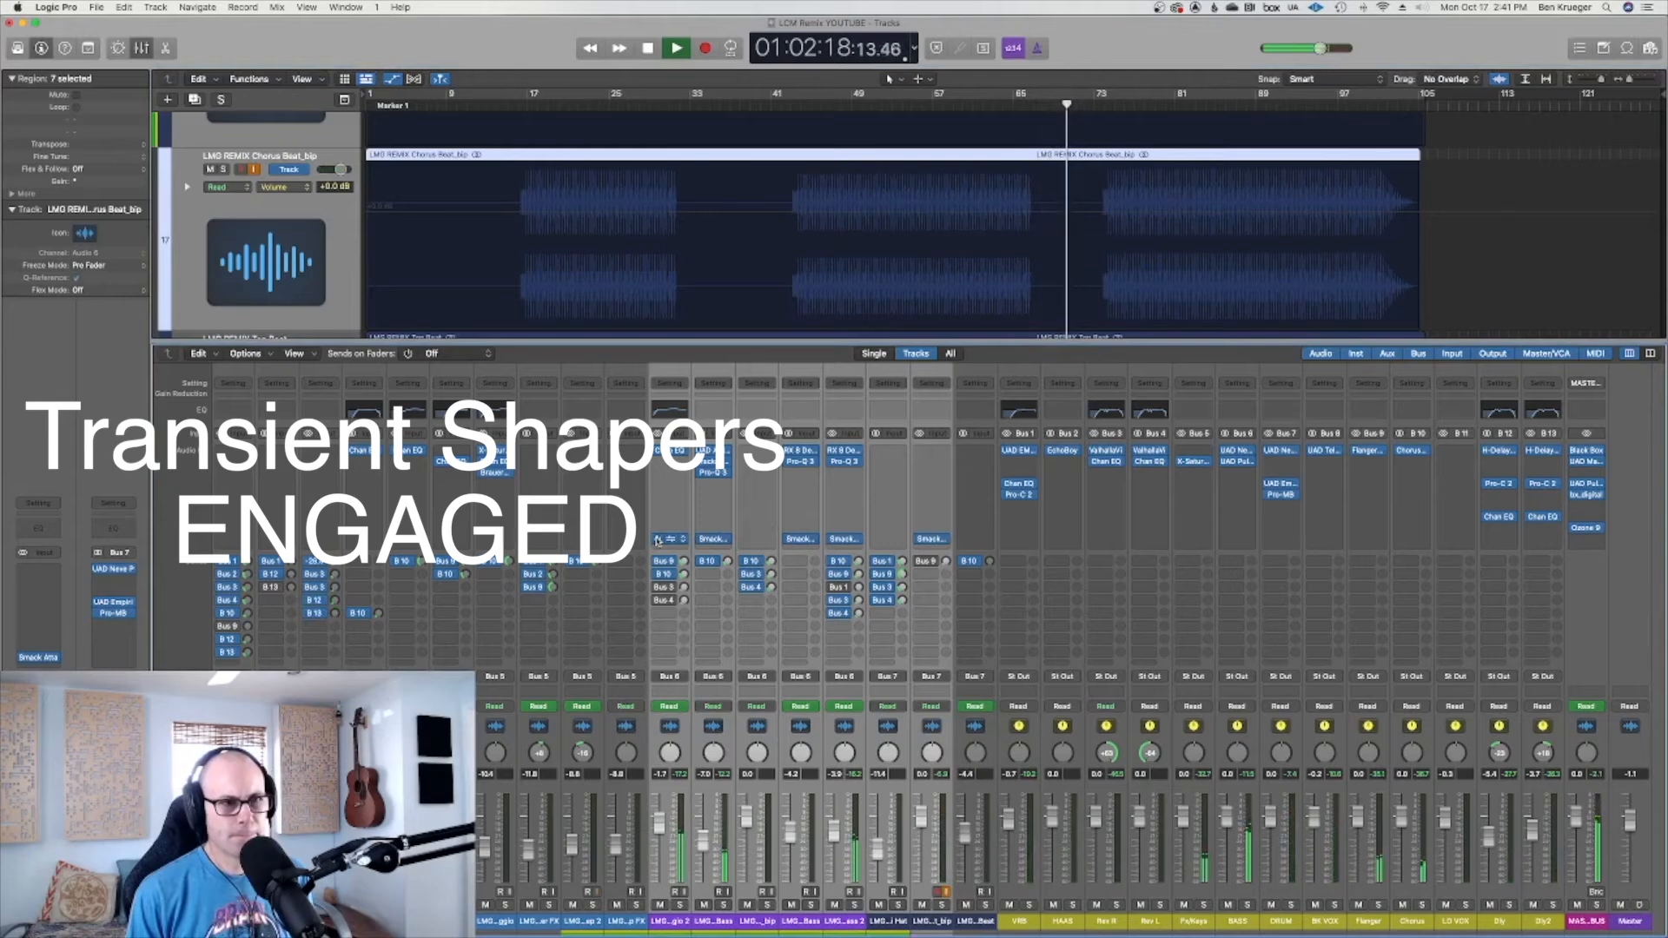
pyautogui.click(657, 540)
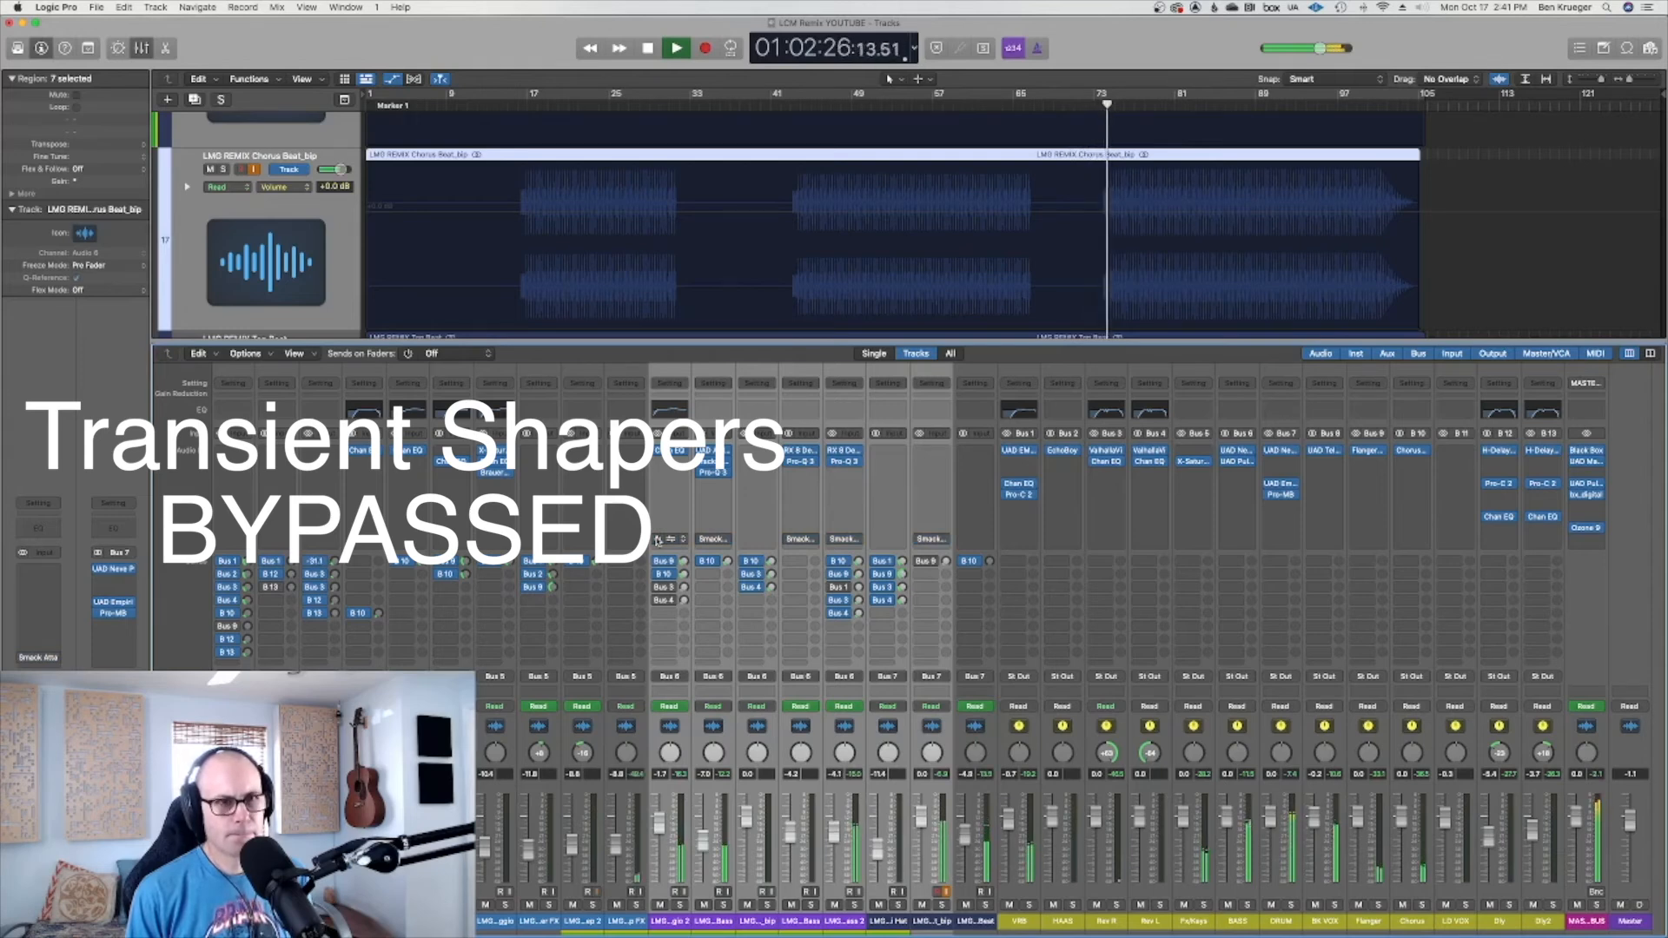
pyautogui.click(658, 539)
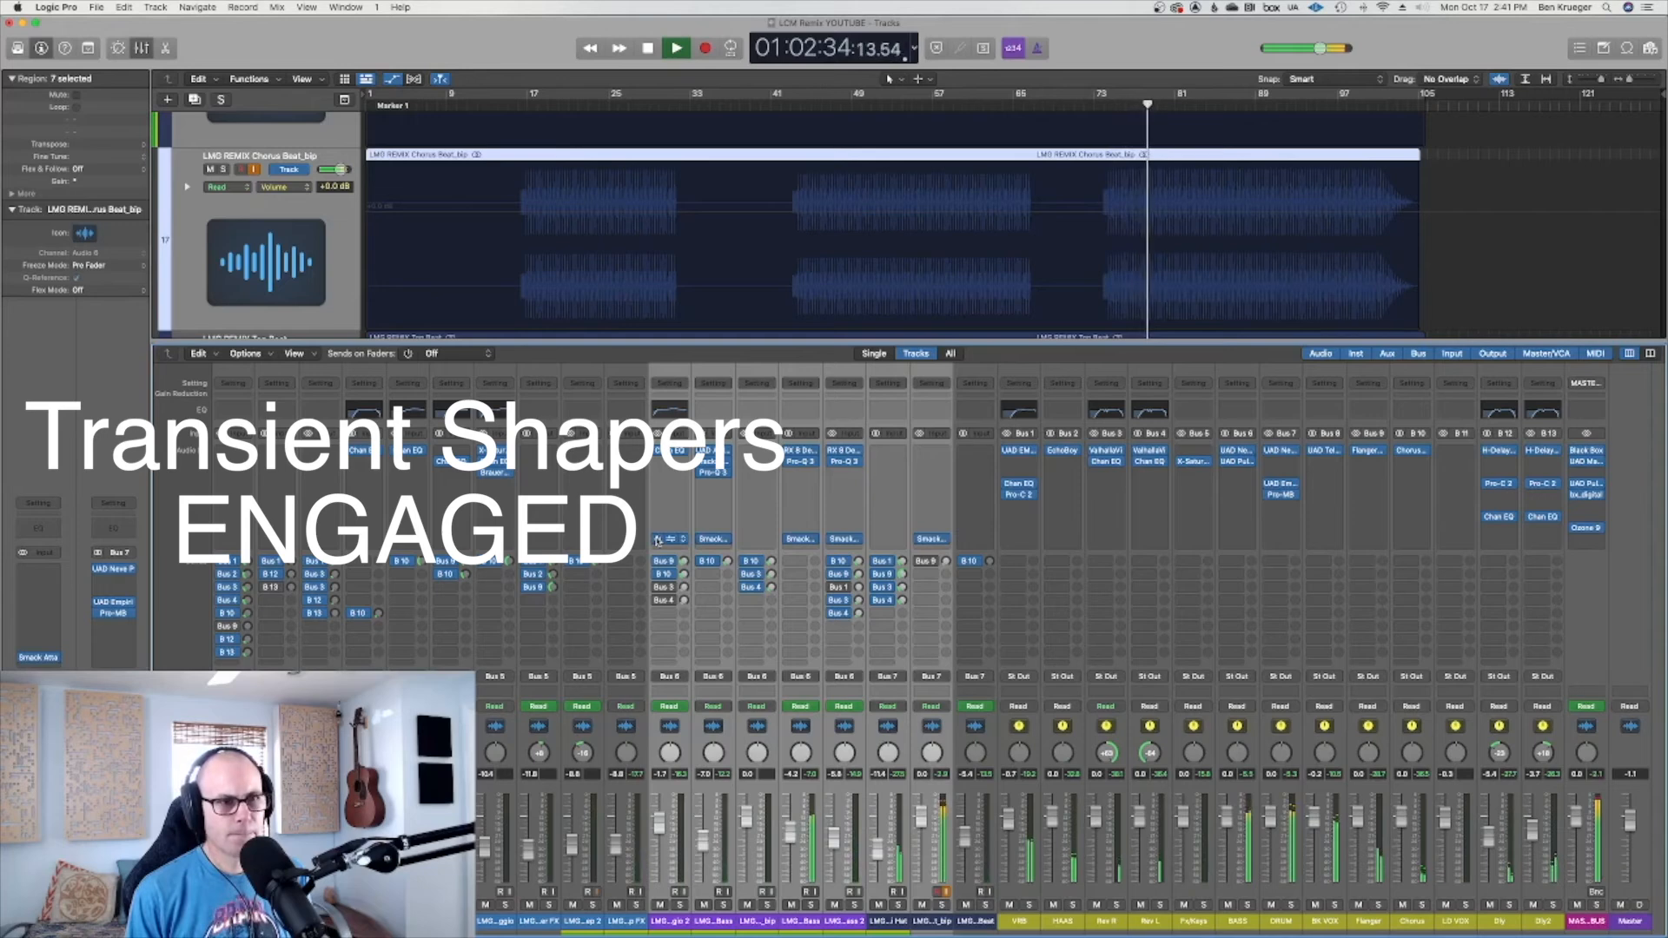
pyautogui.click(658, 539)
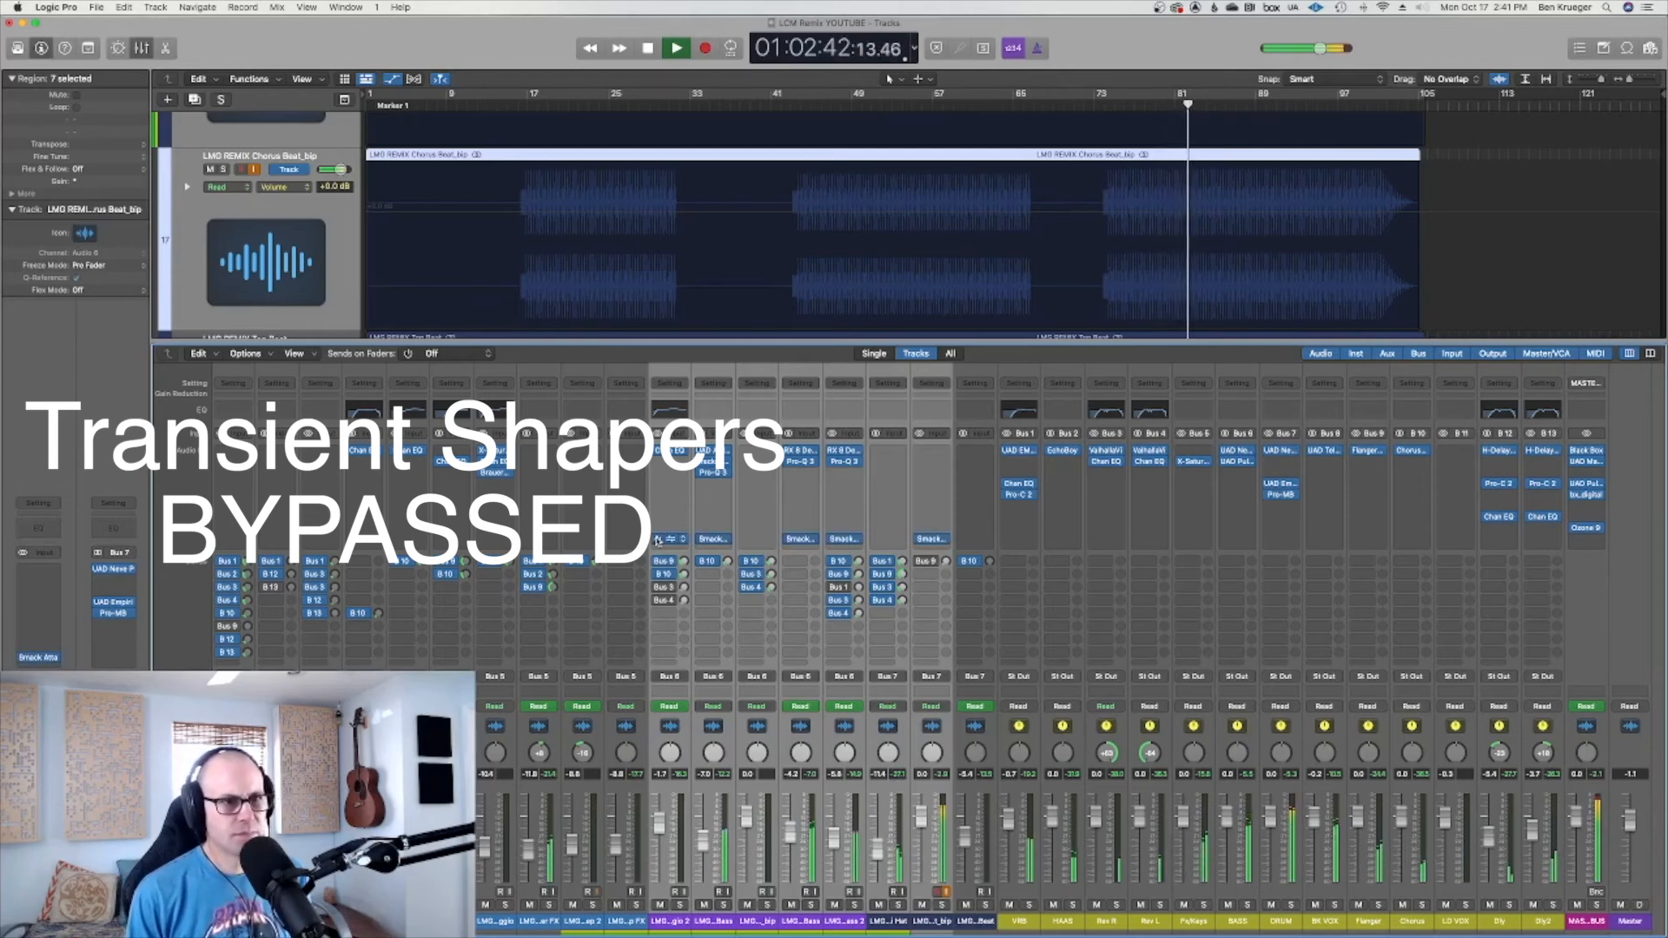
pyautogui.click(658, 540)
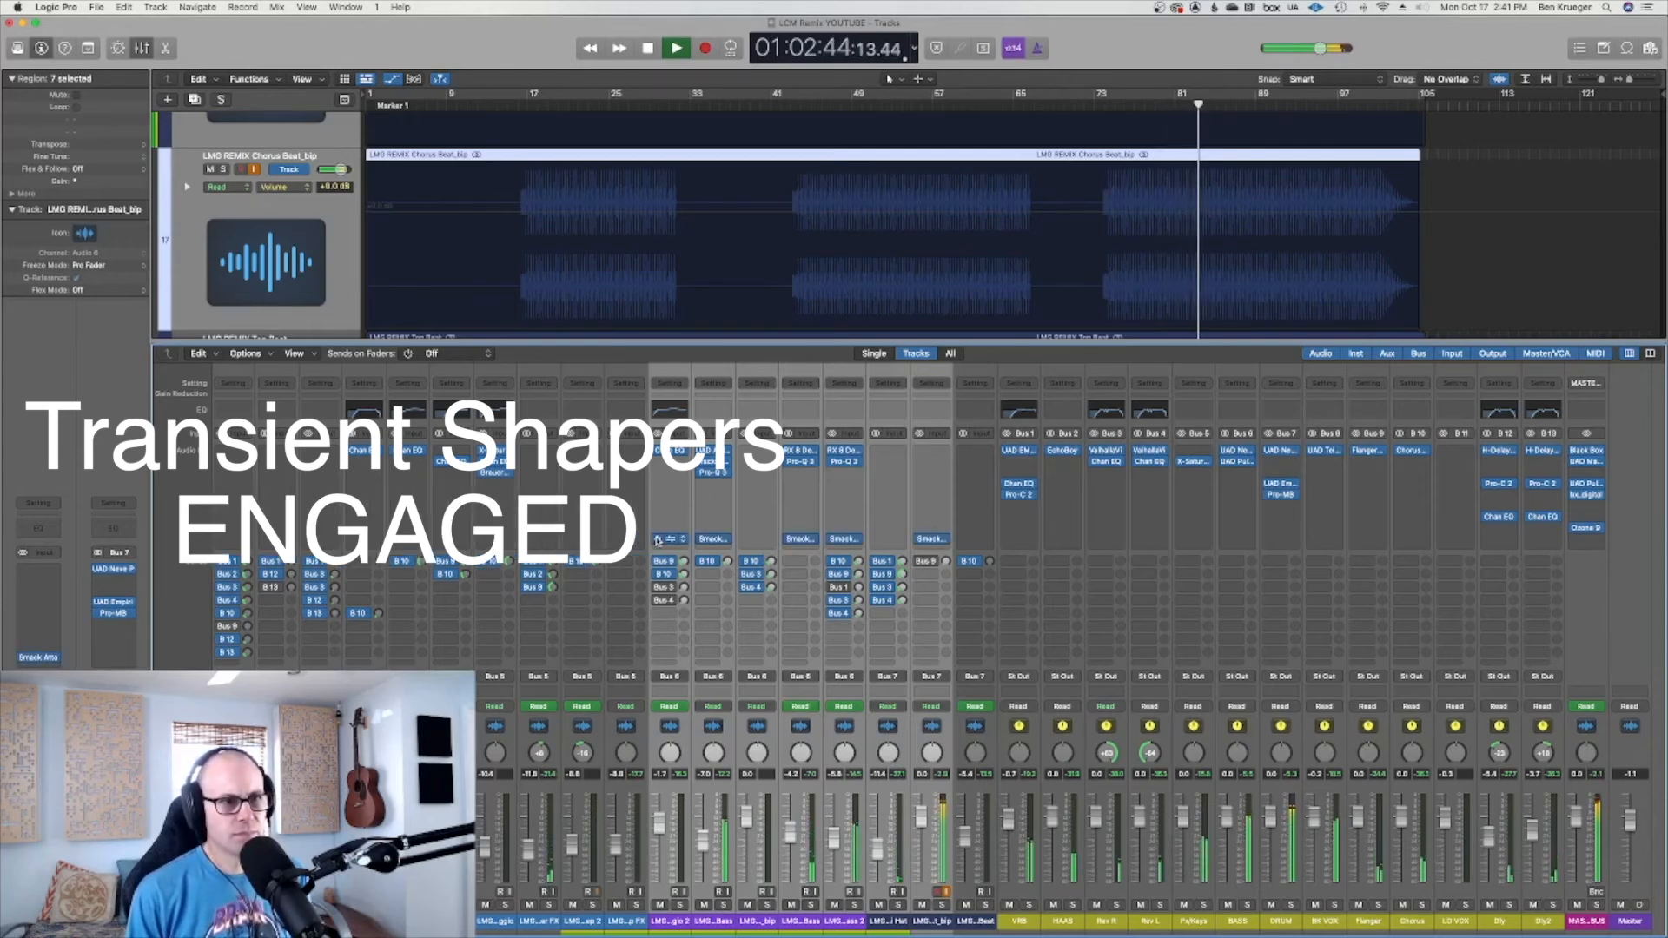